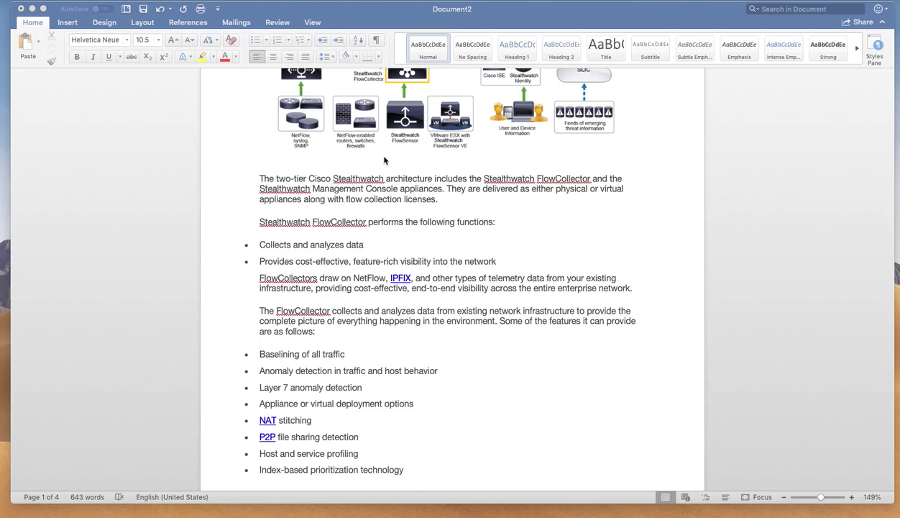
- Read down the page-2 FlowCollector bullets through 'Long-term flow retention' to the SMC heading
scroll(310, 101, "up", 2)
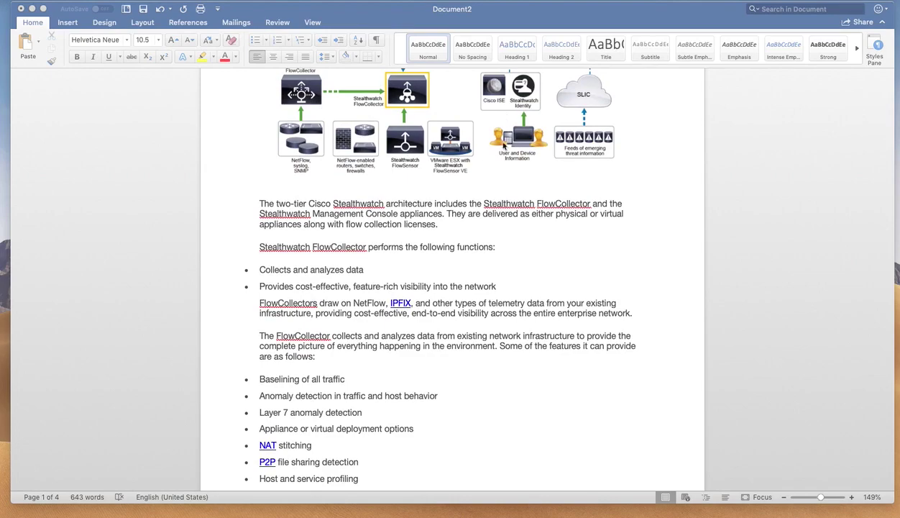
scroll(476, 184, "down", 4)
scroll(483, 188, "down", 3)
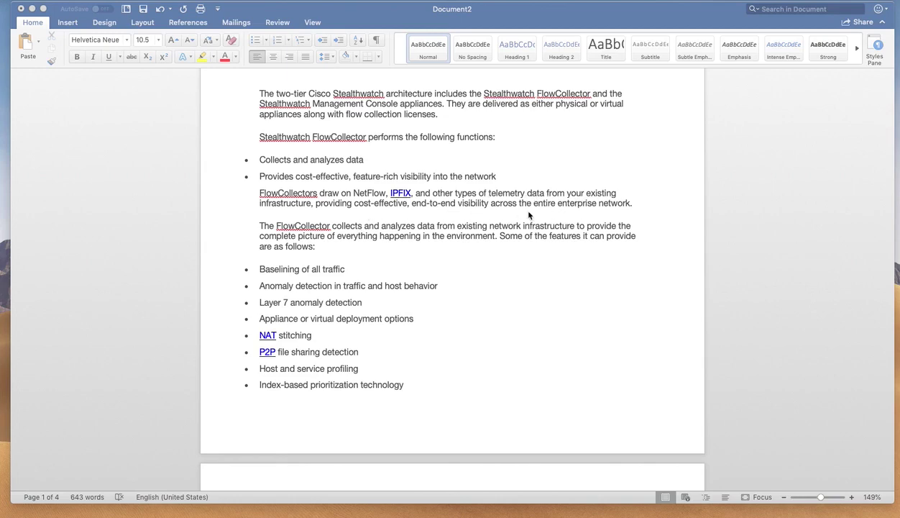
scroll(531, 215, "down", 3)
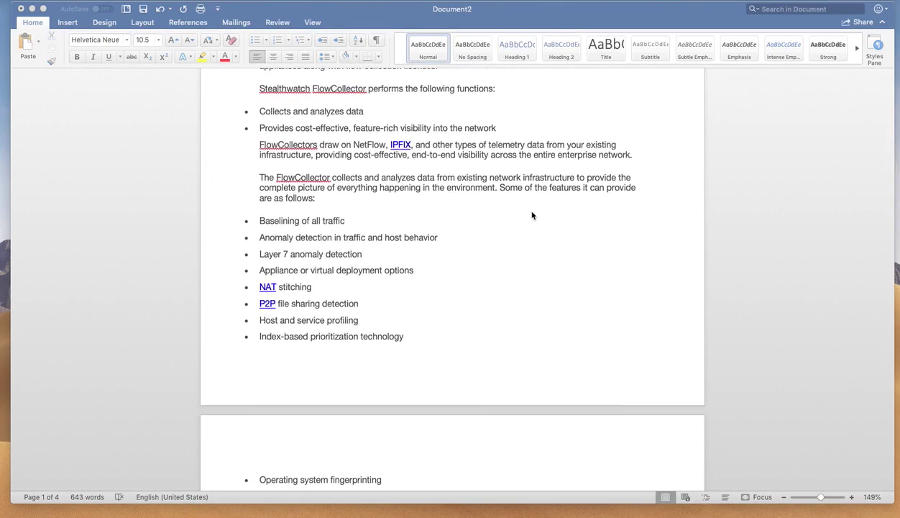
scroll(532, 215, "down", 3)
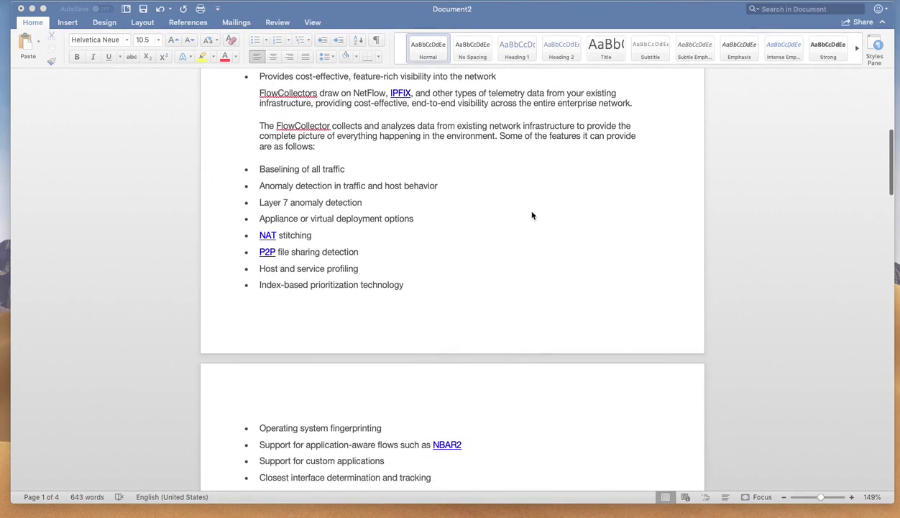
scroll(531, 215, "down", 1)
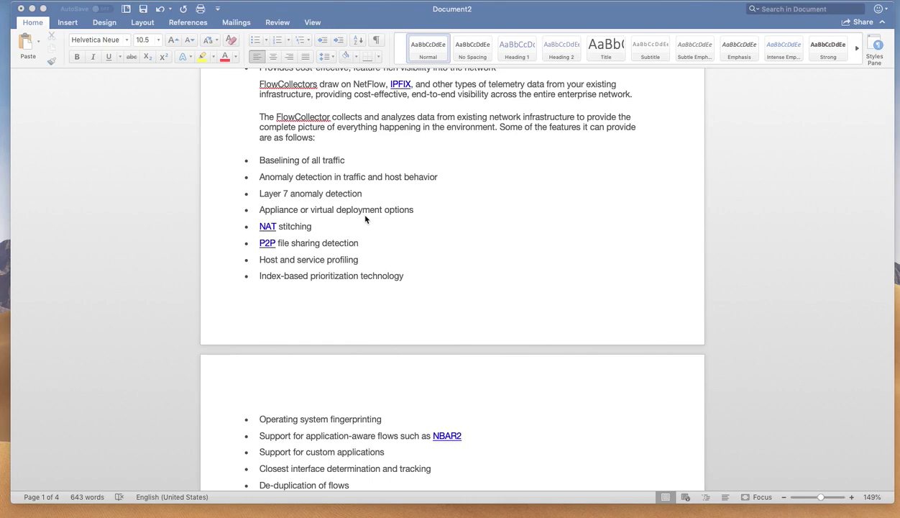
scroll(365, 220, "down", 2)
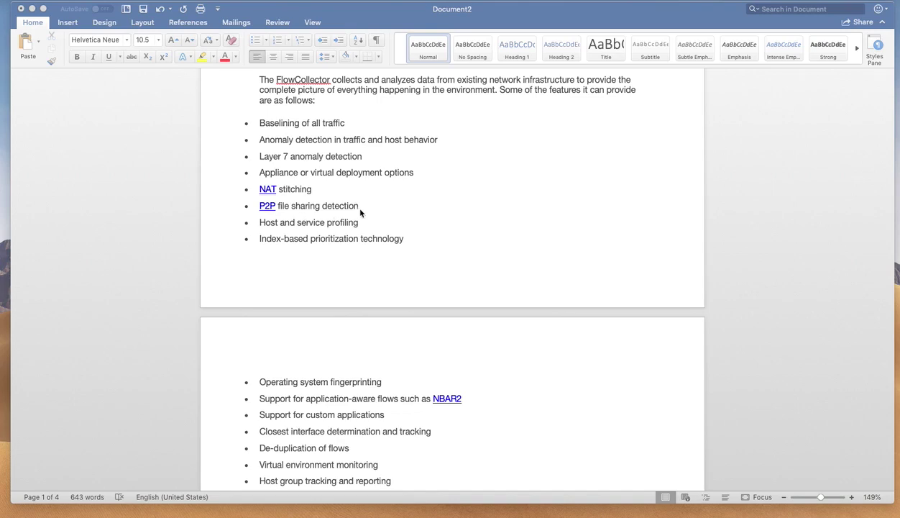
scroll(363, 213, "down", 2)
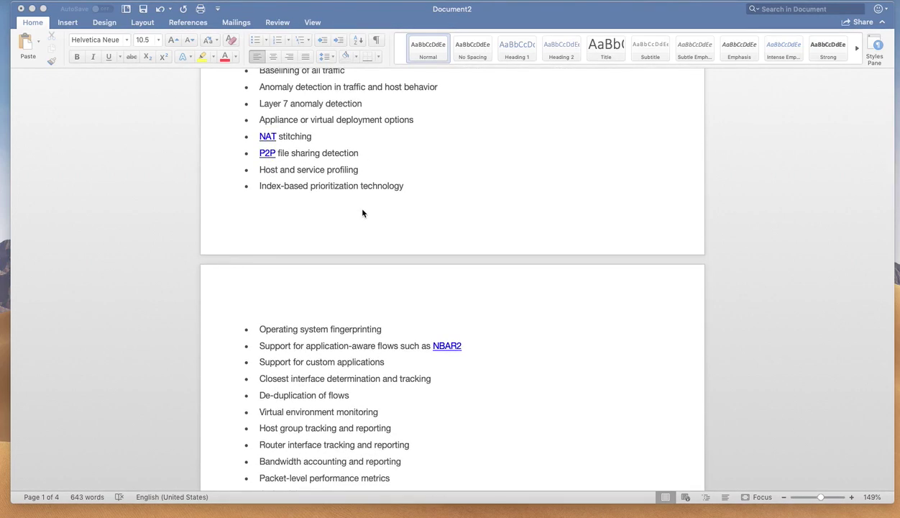
scroll(363, 213, "down", 2)
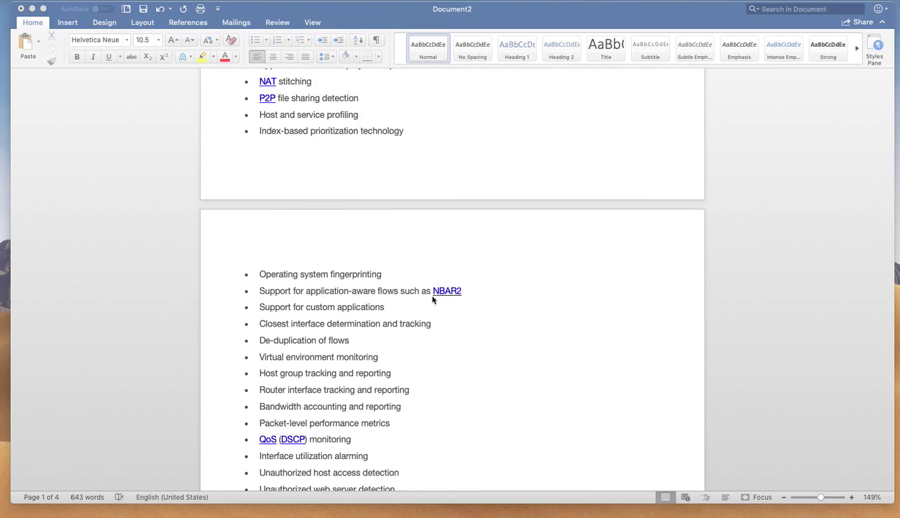
scroll(464, 300, "down", 3)
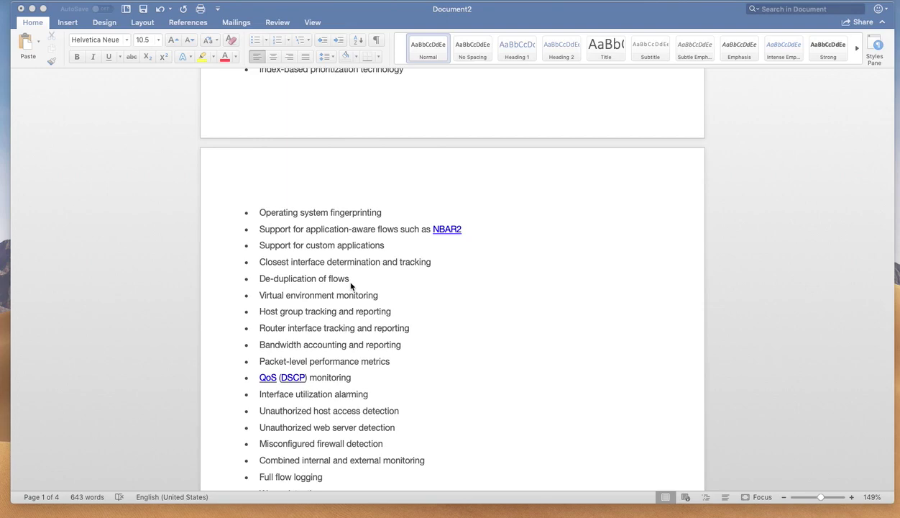
scroll(351, 286, "down", 3)
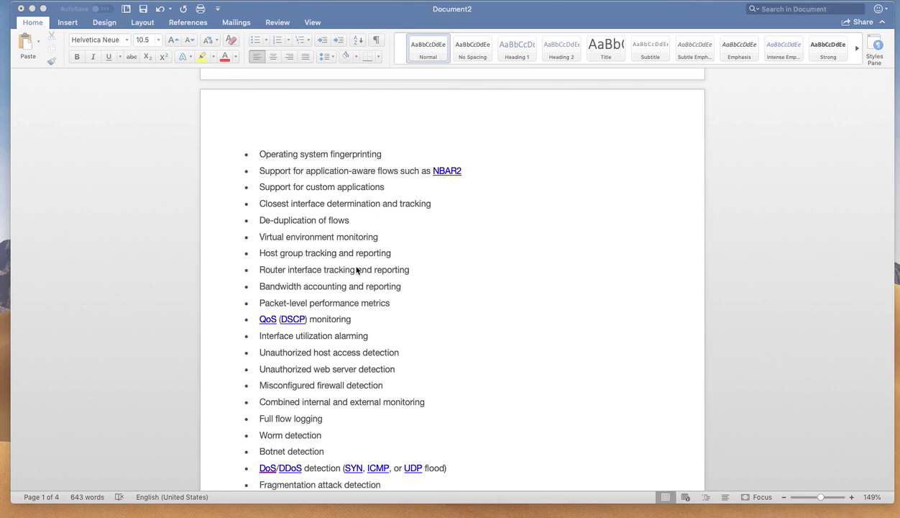
scroll(357, 270, "down", 3)
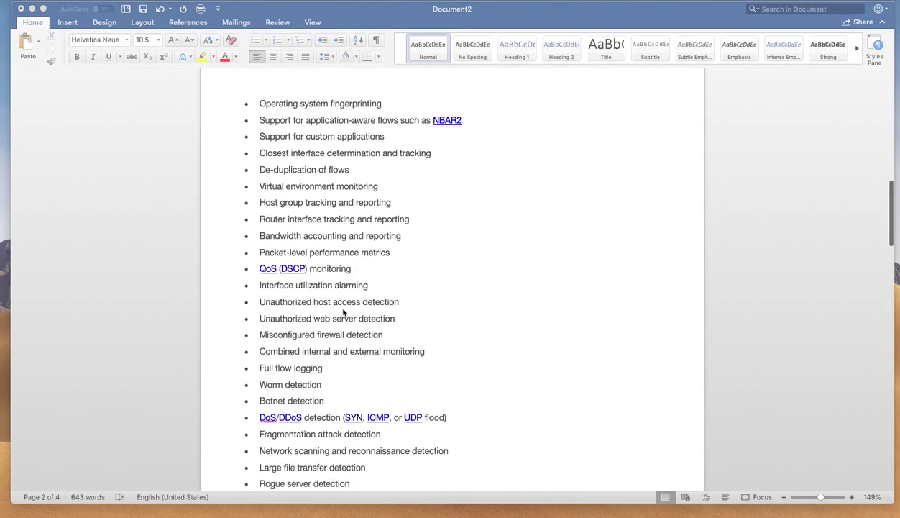
scroll(418, 341, "down", 4)
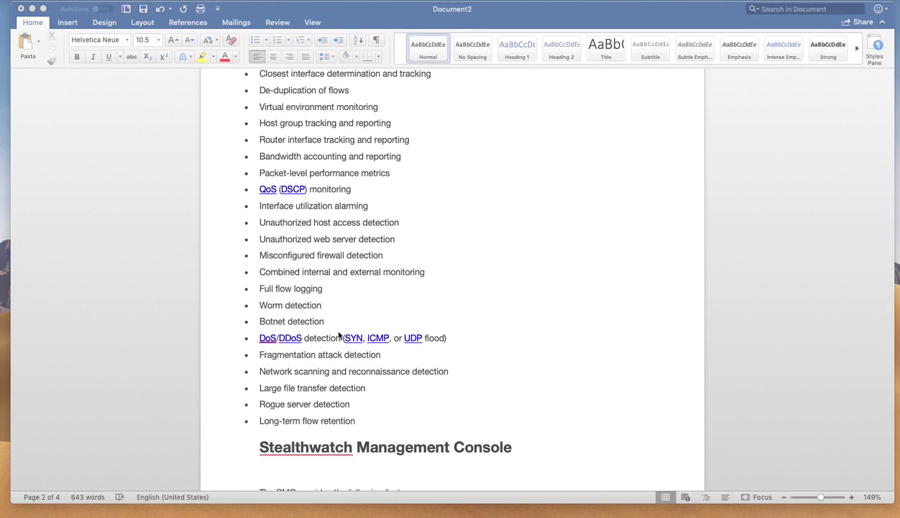
- Read the SMC duties and features down to 'Worm propagation visualization' and the UDP Director heading
scroll(339, 335, "down", 1)
scroll(339, 335, "down", 5)
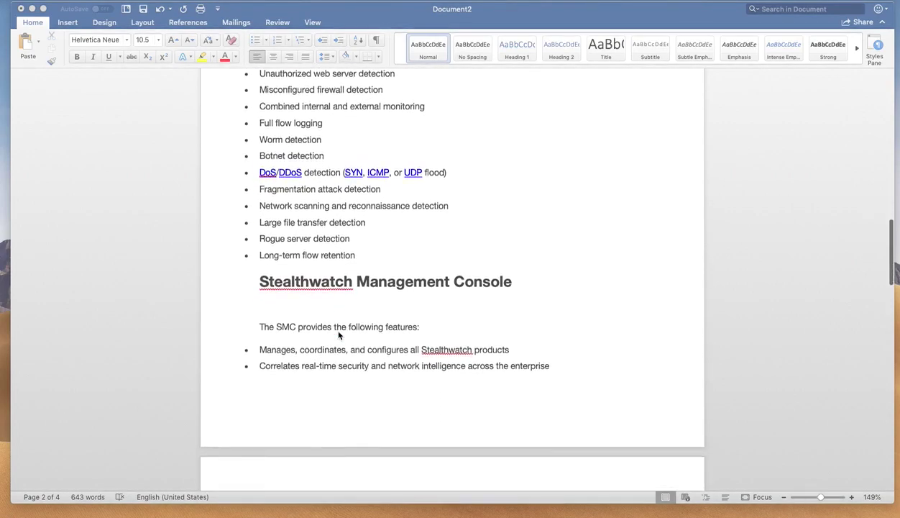
scroll(338, 335, "down", 5)
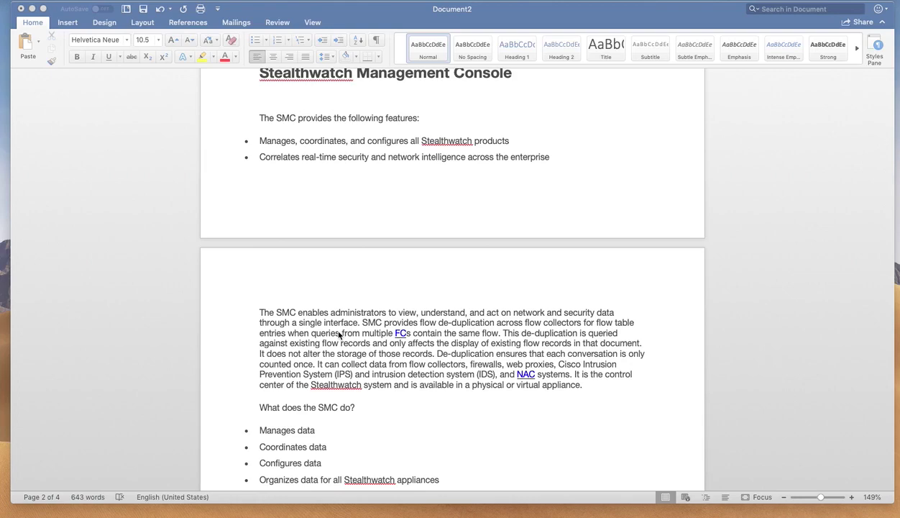
scroll(339, 335, "down", 5)
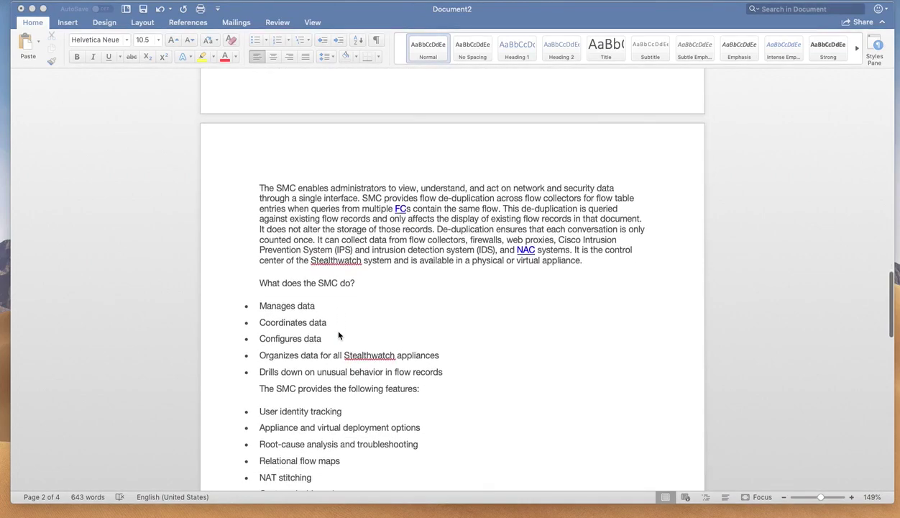
scroll(339, 335, "down", 2)
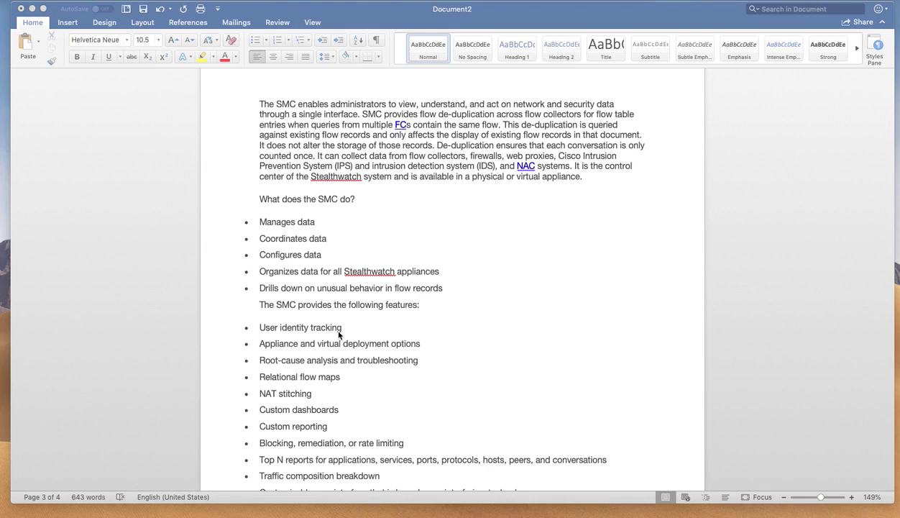
scroll(334, 345, "down", 3)
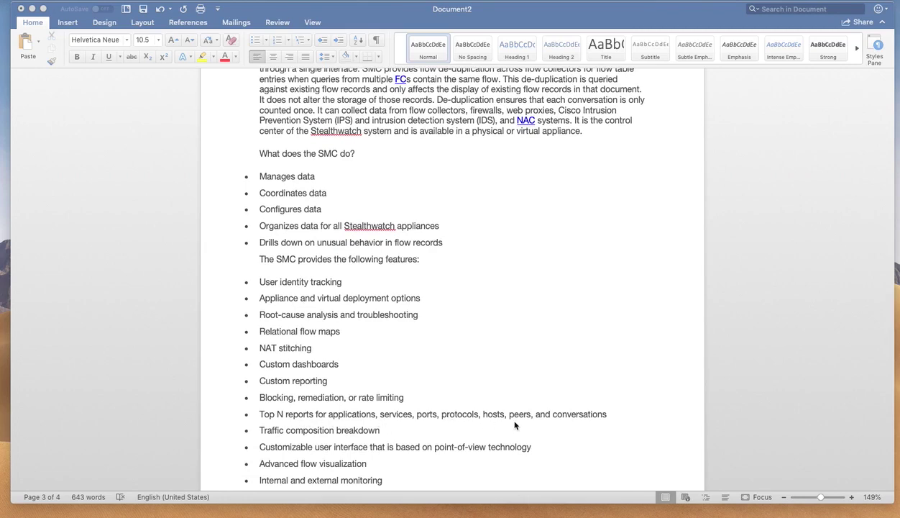
scroll(515, 424, "down", 5)
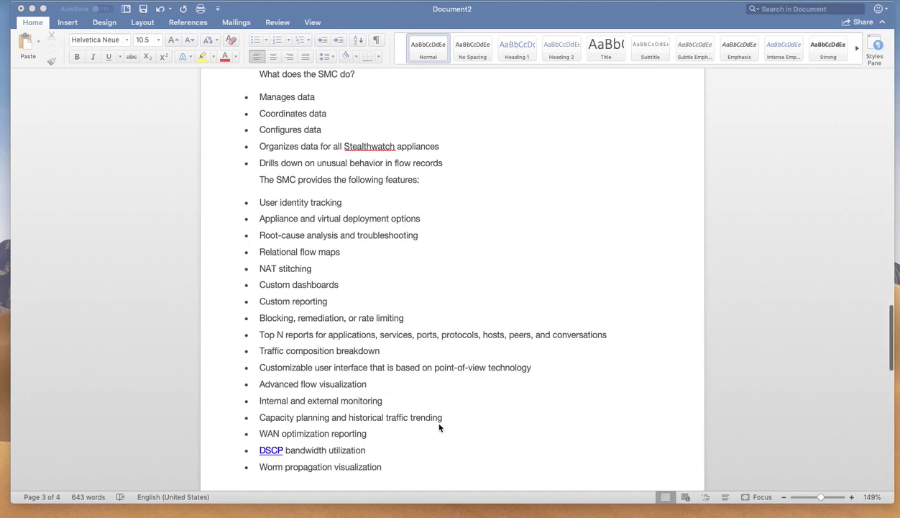
scroll(439, 427, "down", 3)
scroll(439, 427, "down", 4)
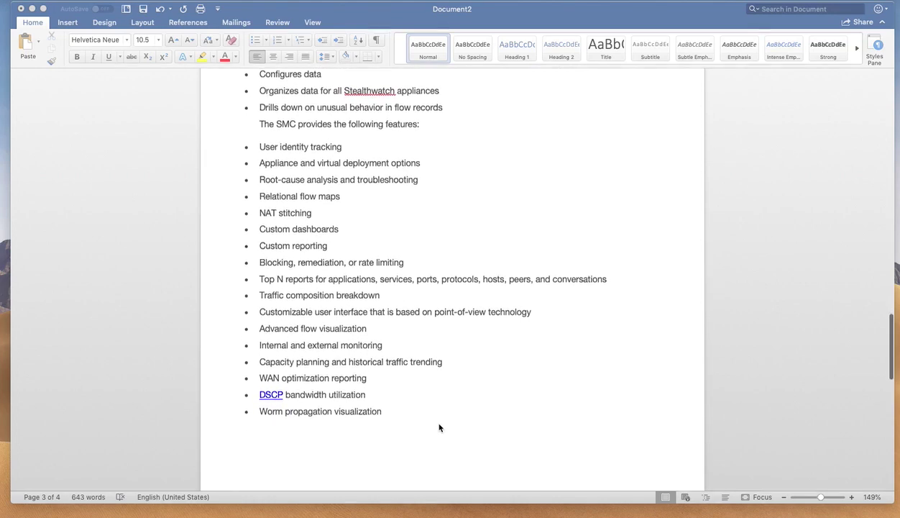
- Read page 4's UDP Director diagram, feature list and 'What does the UDP Director do?' bullets
scroll(439, 427, "down", 5)
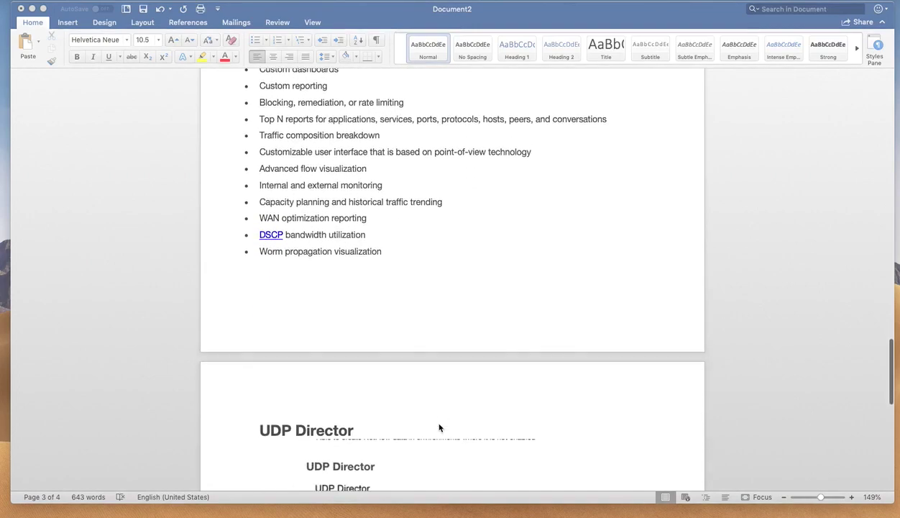
scroll(439, 427, "down", 14)
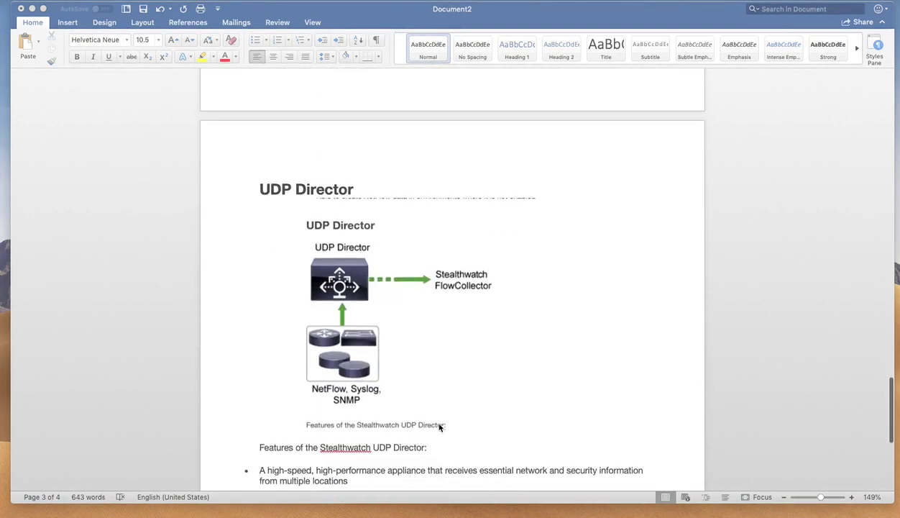
scroll(439, 427, "down", 4)
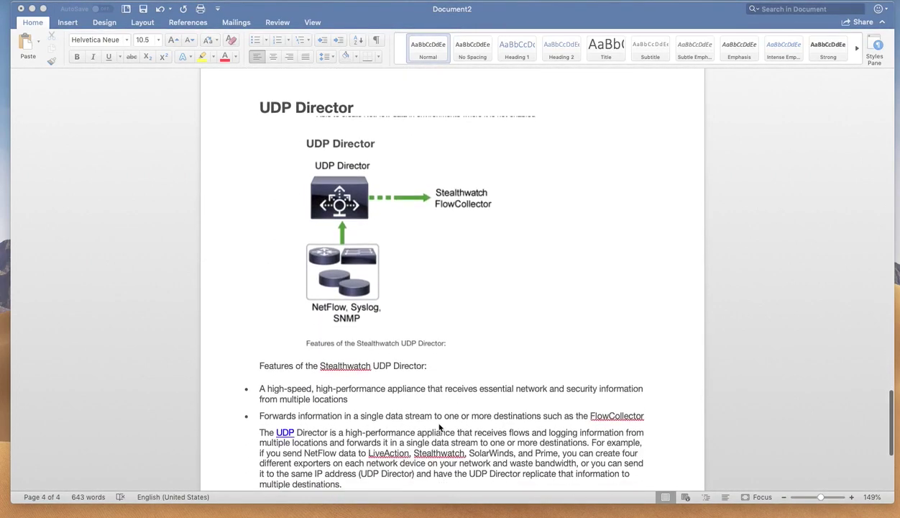
scroll(440, 428, "down", 1)
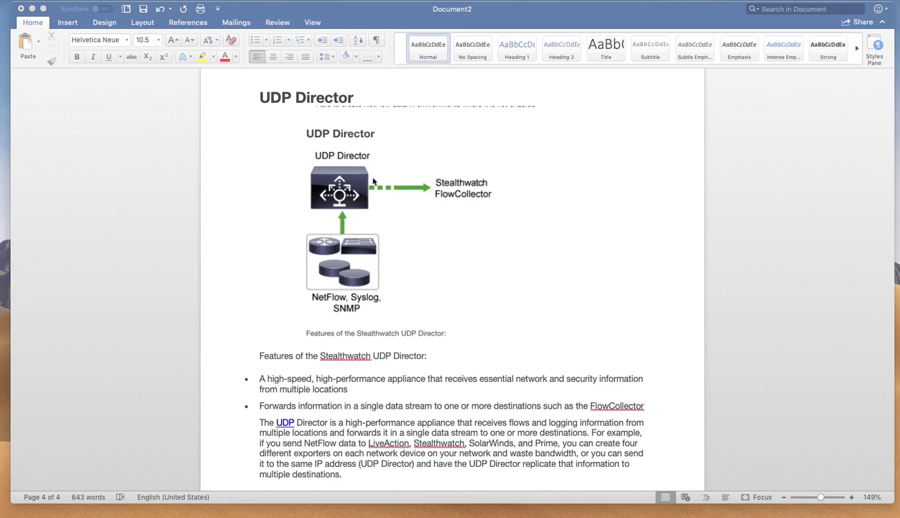
scroll(374, 291, "down", 3)
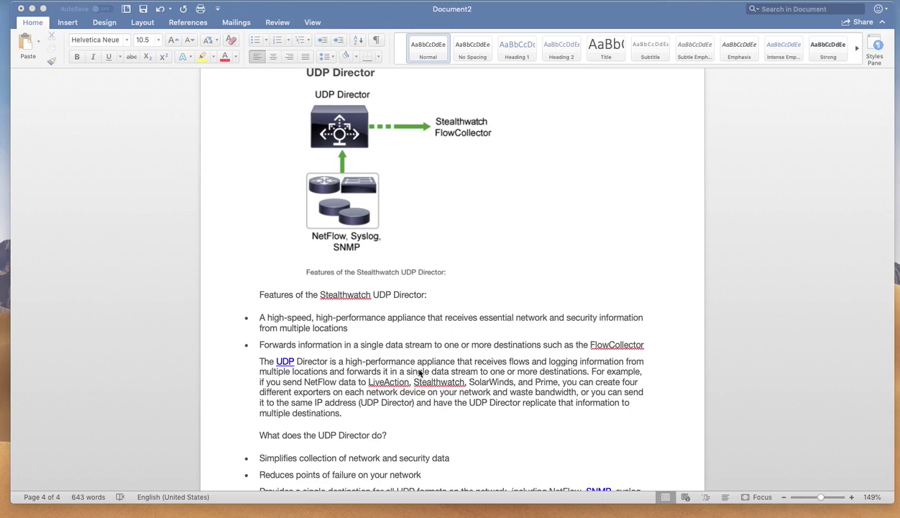
scroll(413, 368, "down", 3)
scroll(420, 373, "down", 1)
scroll(419, 373, "down", 2)
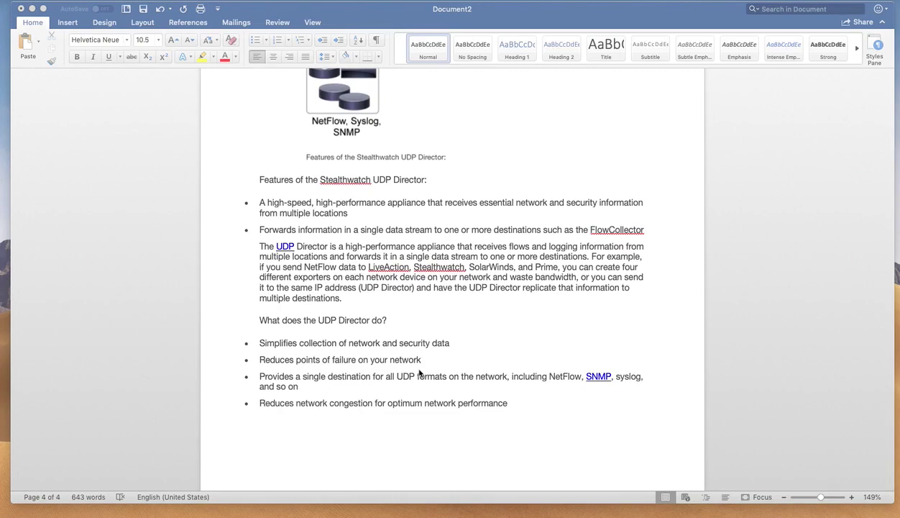
scroll(420, 373, "down", 1)
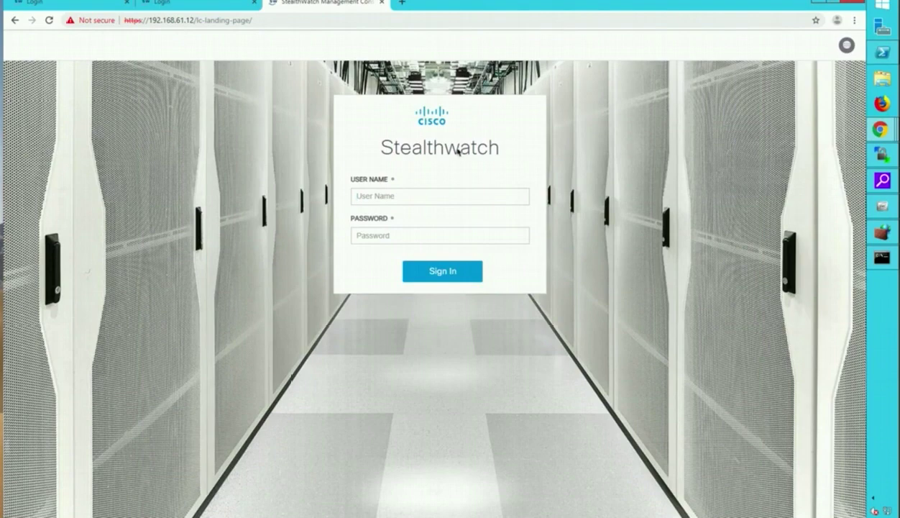
- Sign in to the UDP Director console as admin with its password
left_click(202, 8)
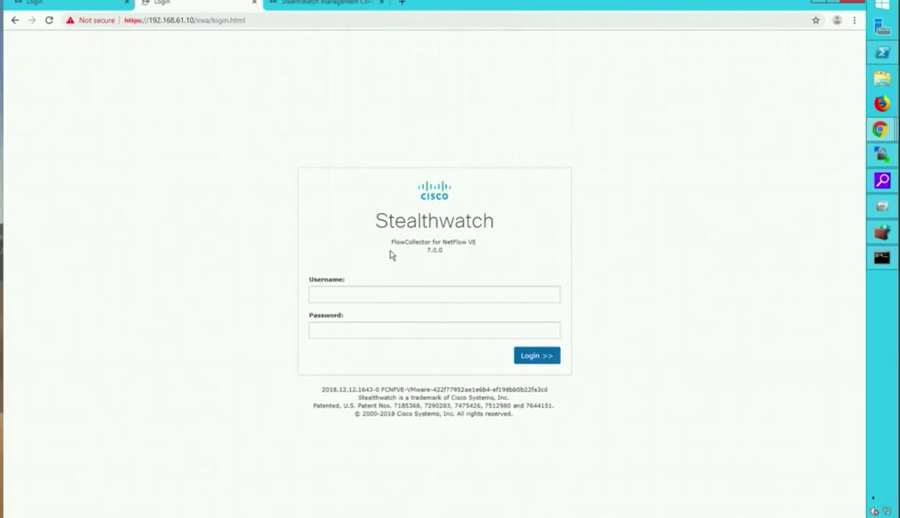
left_click(87, 4)
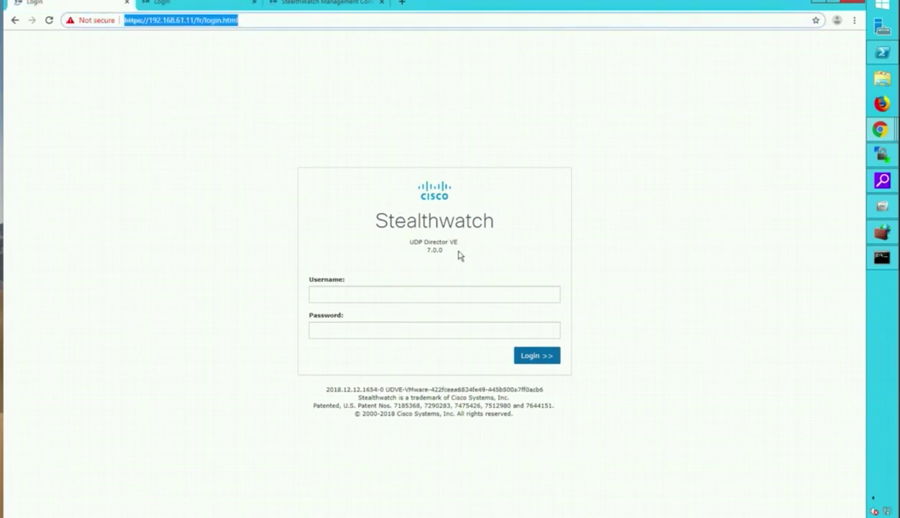
left_click(329, 294)
type("admin")
key("Tab")
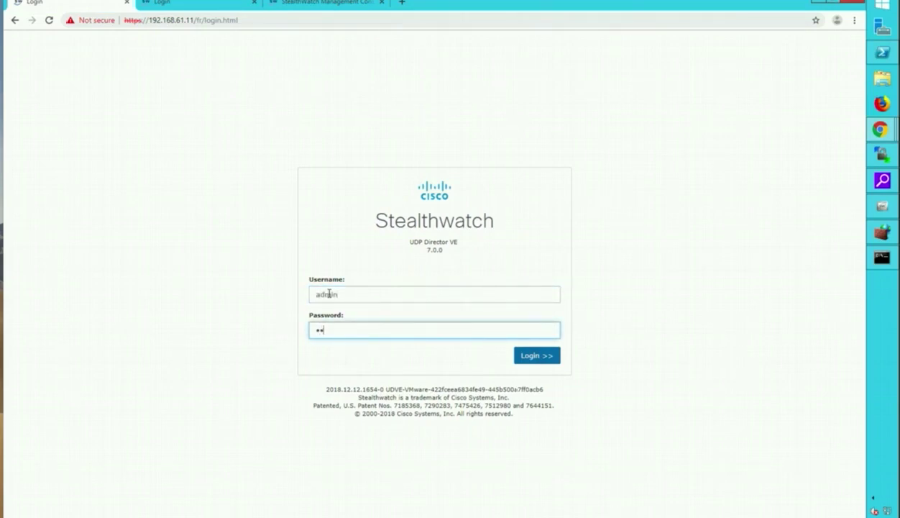
type("••••••••")
key("Return")
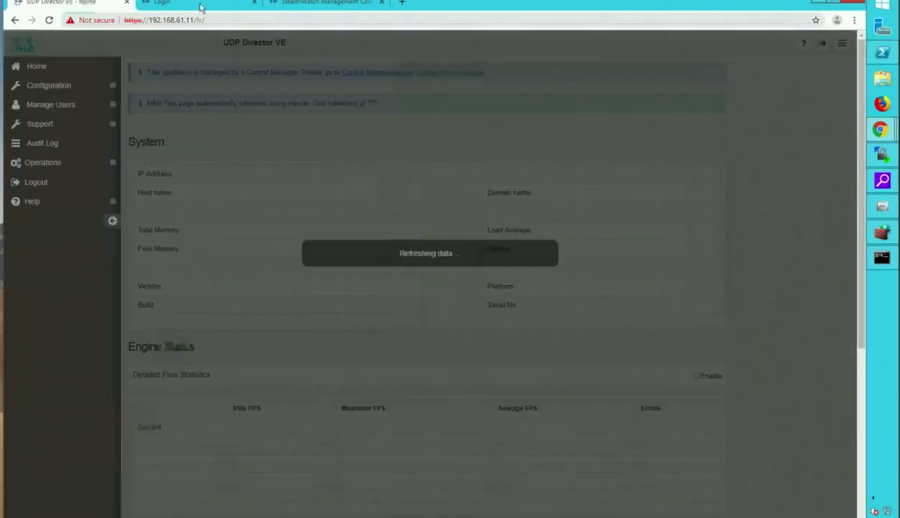
- Sign in to the FlowCollector console as admin with its password
left_click(201, 7)
left_click(336, 292)
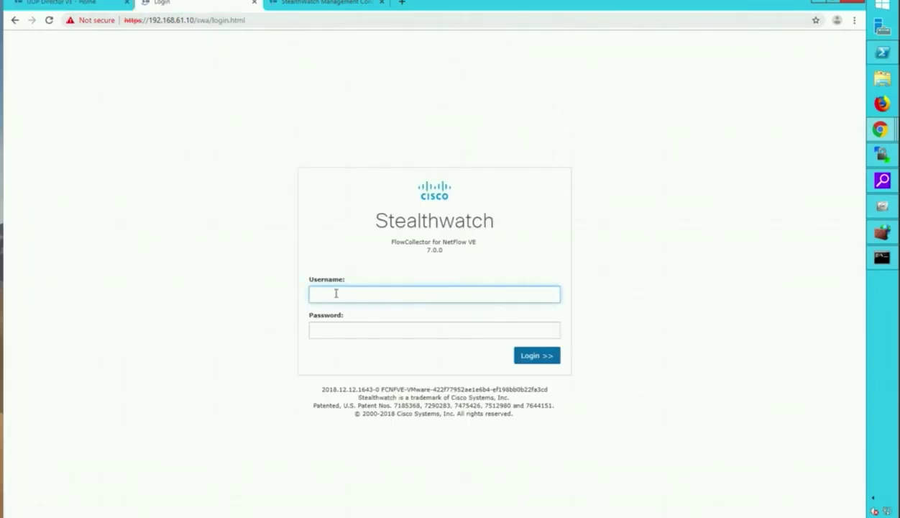
type("admin")
key("Tab")
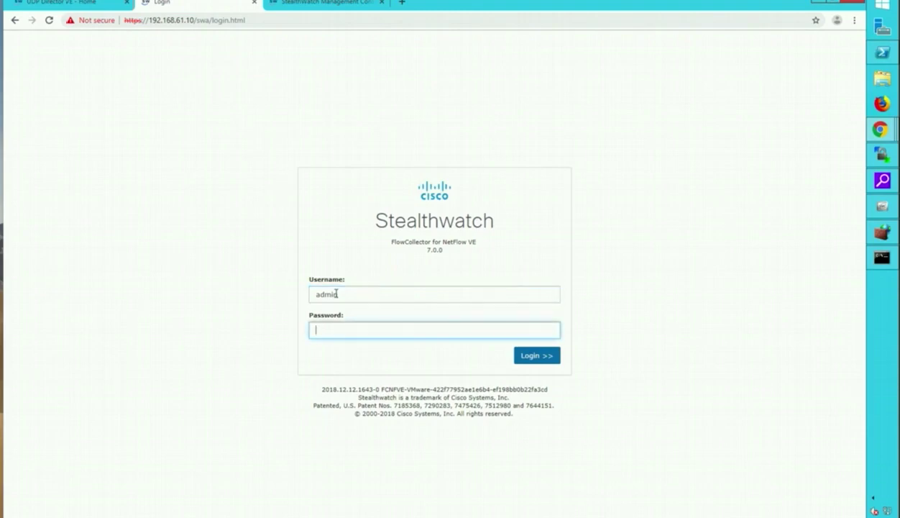
type("••••••")
key("Return")
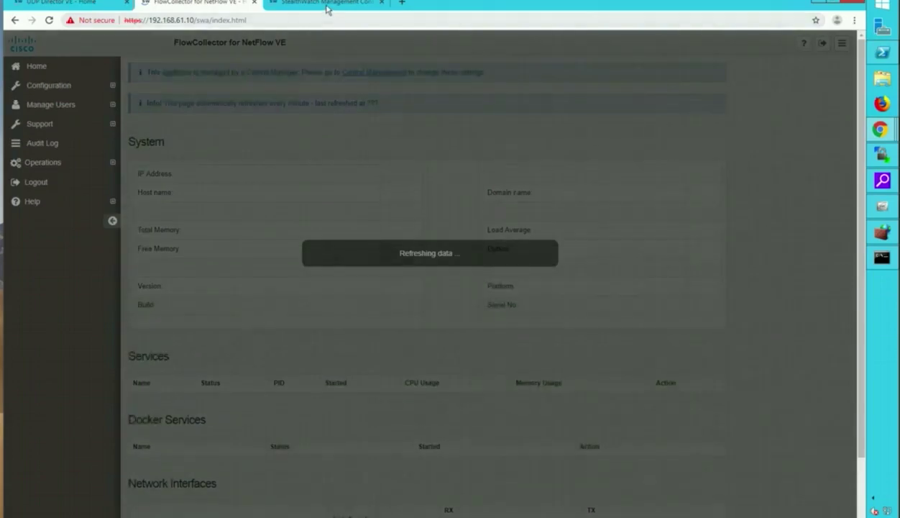
- Attempt the Management Console sign-in, get 'Unauthorized!', and re-enter the password
left_click(327, 6)
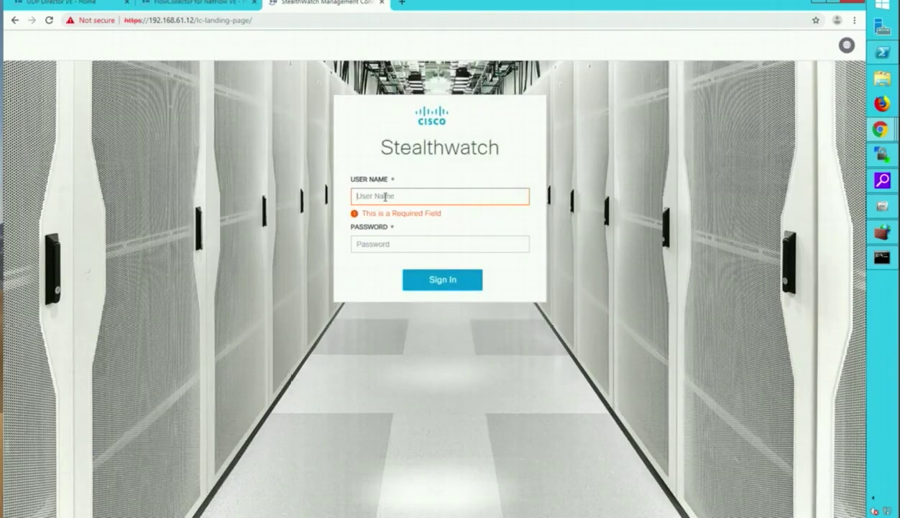
type("admin")
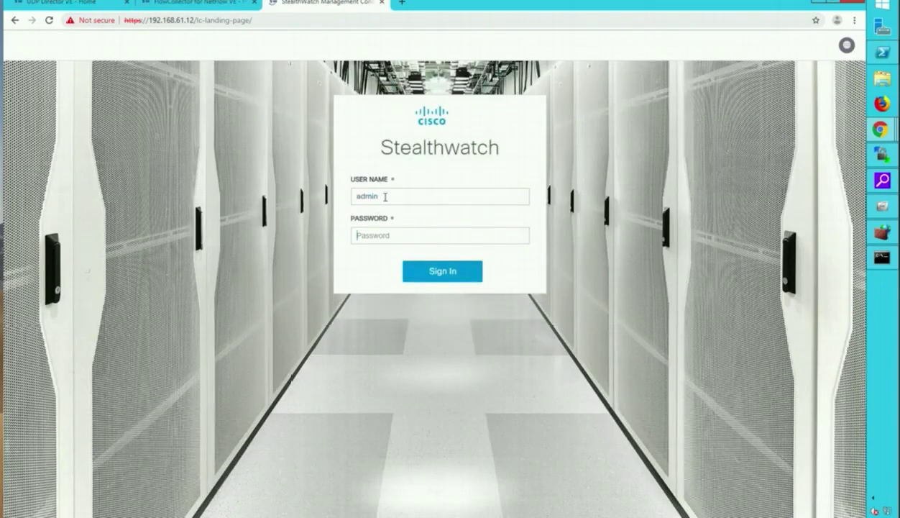
type("l")
key("Return")
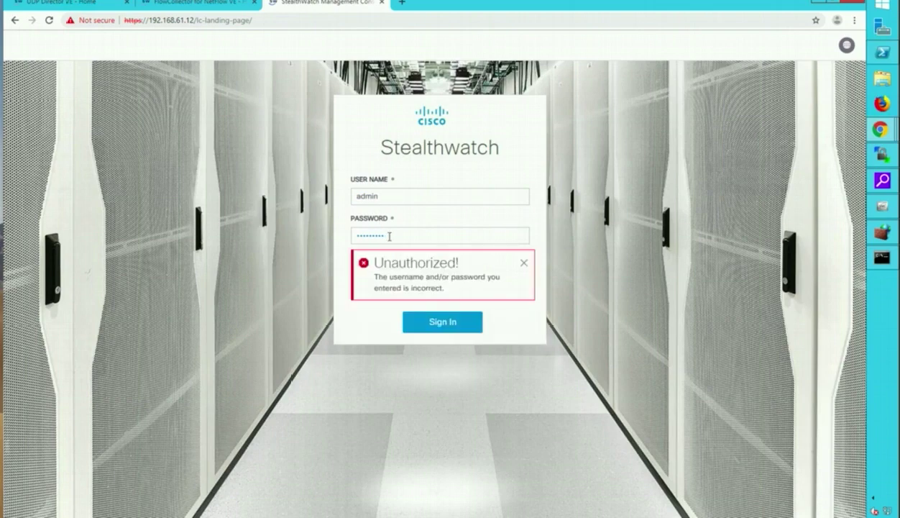
key("ctrl+a")
key("BackSpace")
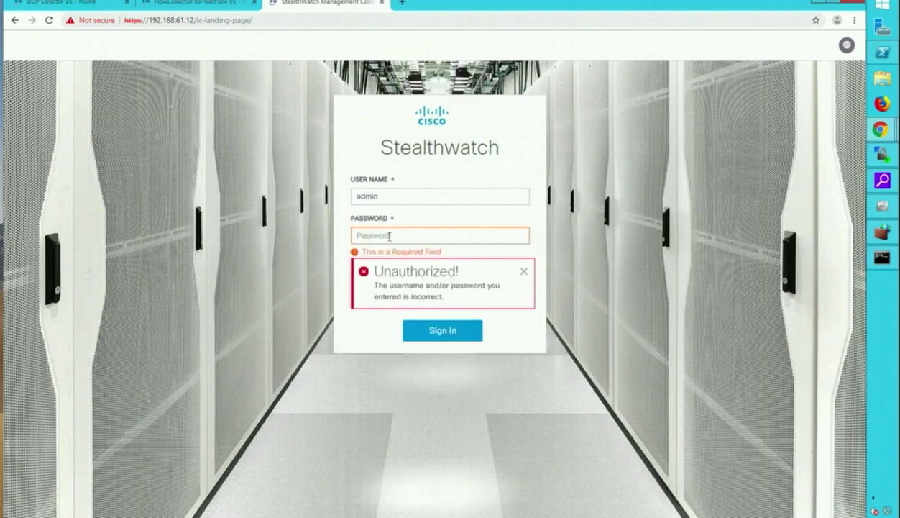
type("l")
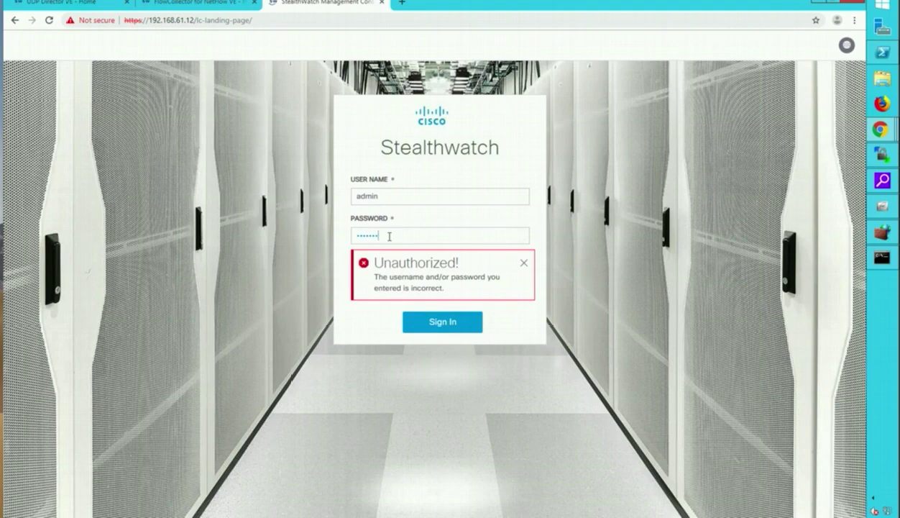
- Complete the SMC sign-in with the corrected password and return to the UDP Director VE home page
key("Return")
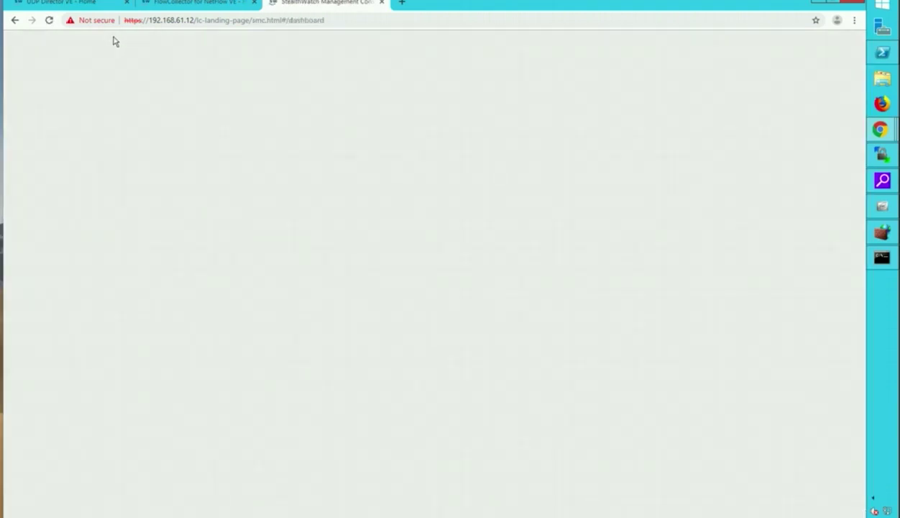
left_click(62, 8)
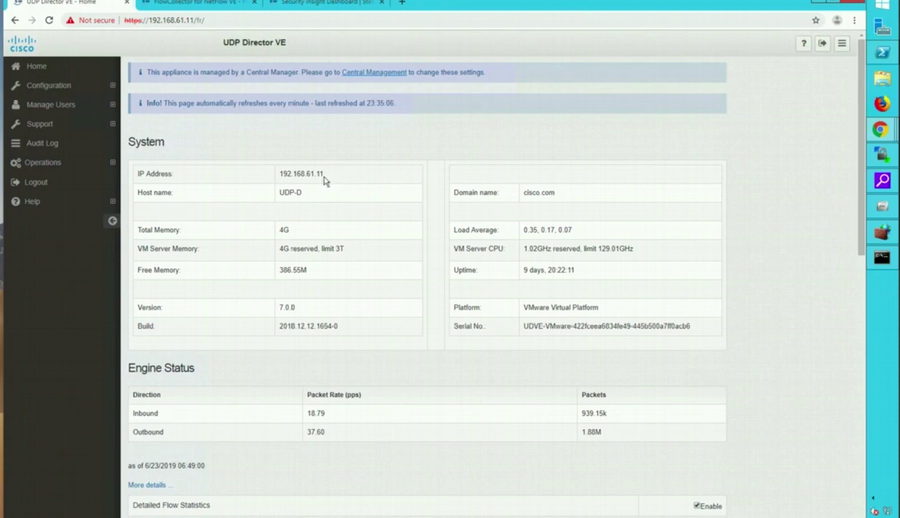
- Select the UDP Director address 192.168.61.11, then view Configuration > Forwarding Rules listing FlowCollector and LiveNX
left_click_drag(319, 177, 279, 180)
left_click(91, 159)
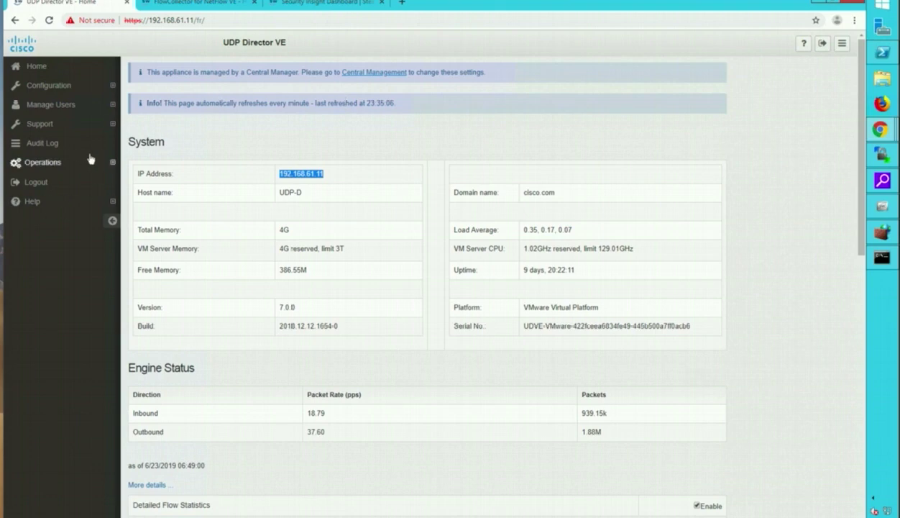
left_click(113, 86)
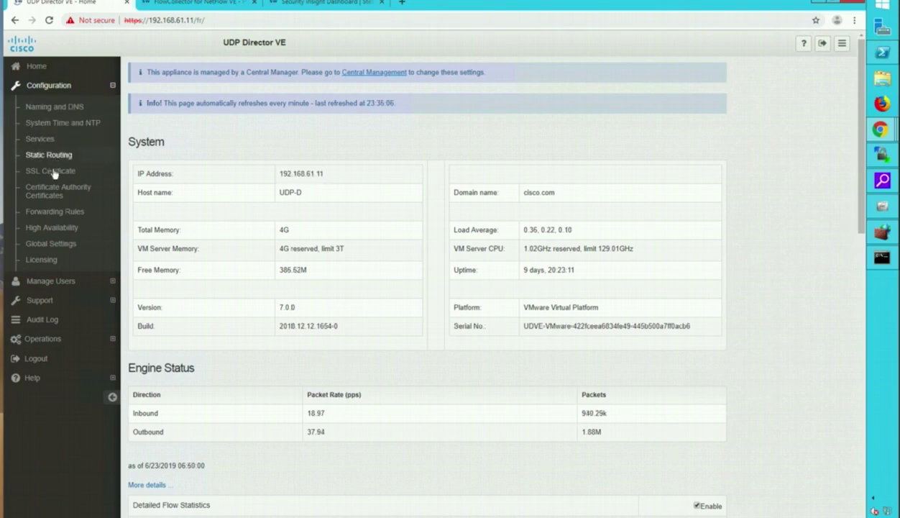
left_click(72, 211)
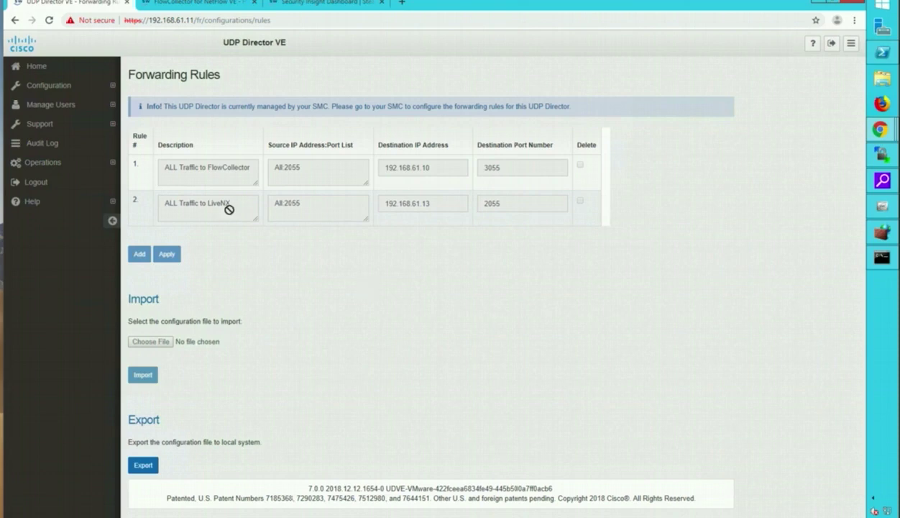
- Reveal the UDP Director's restart and shutdown options, then view the FlowCollector for NetFlow VE home page
left_click(112, 165)
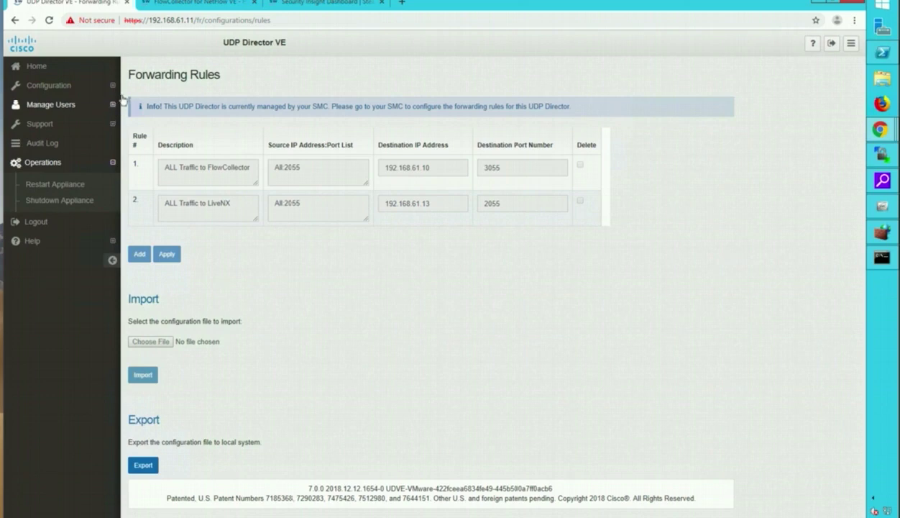
left_click(211, 8)
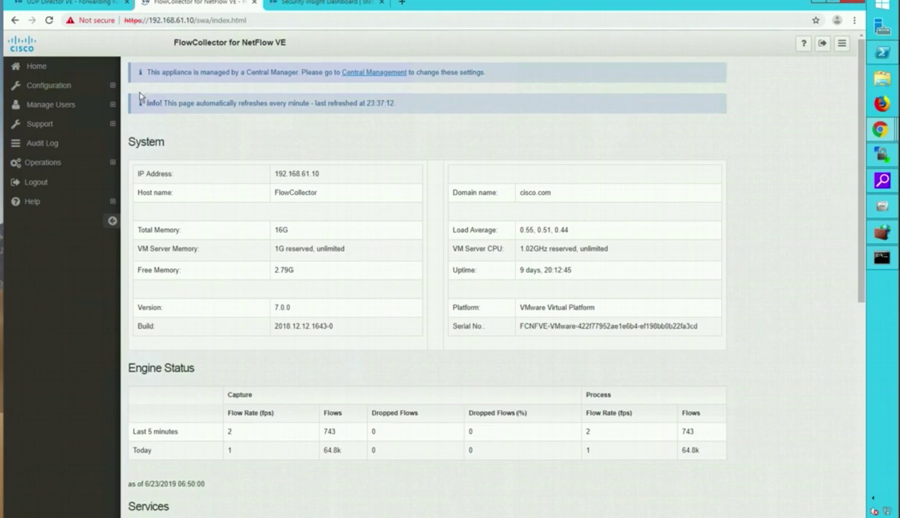
- Inspect the FlowCollector's Configuration, Manage Users and Operations menus, then view the SMC Security Insight Dashboard
left_click(113, 86)
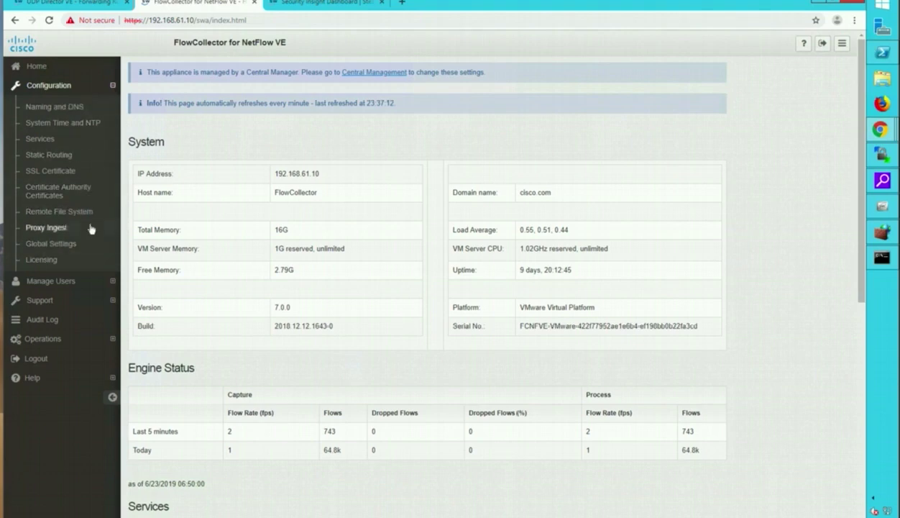
left_click(112, 281)
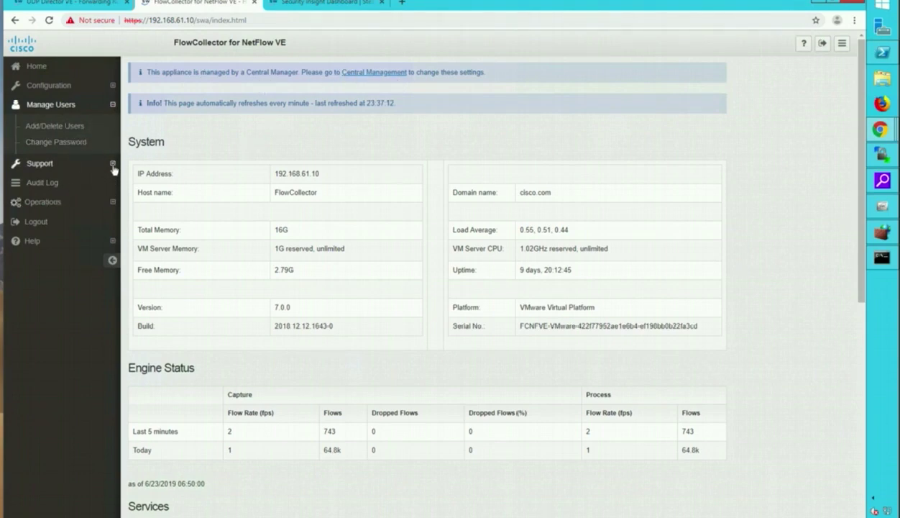
left_click(112, 202)
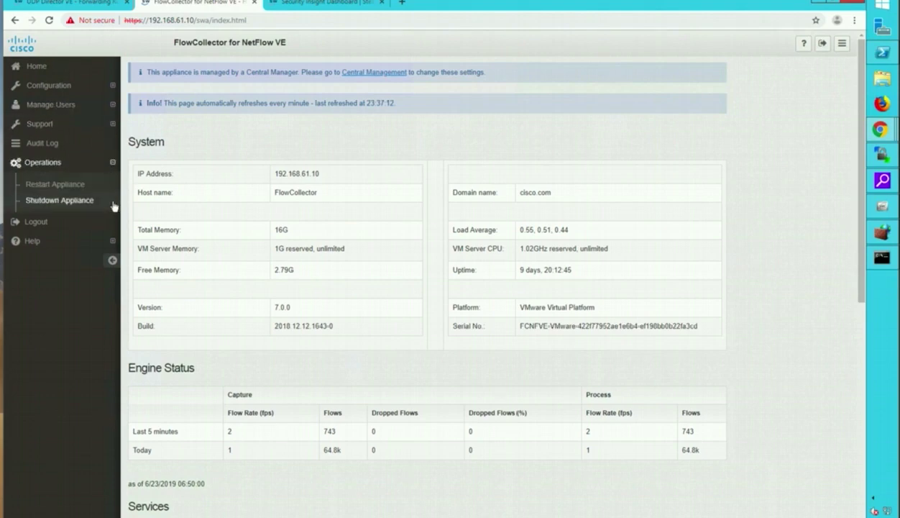
left_click(112, 105)
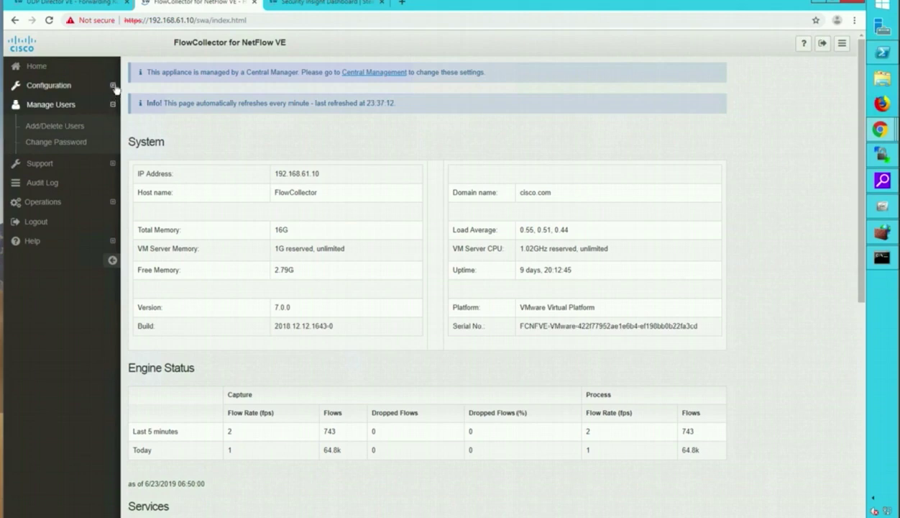
left_click(113, 86)
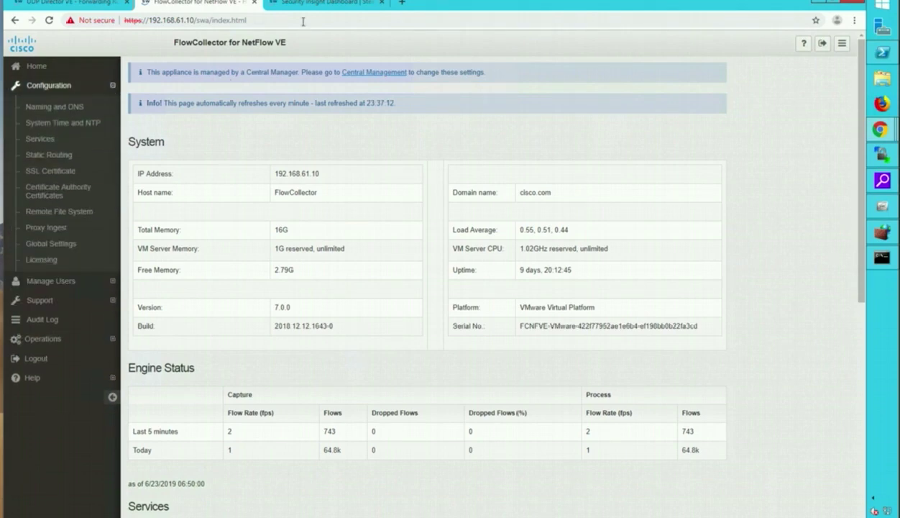
left_click(320, 5)
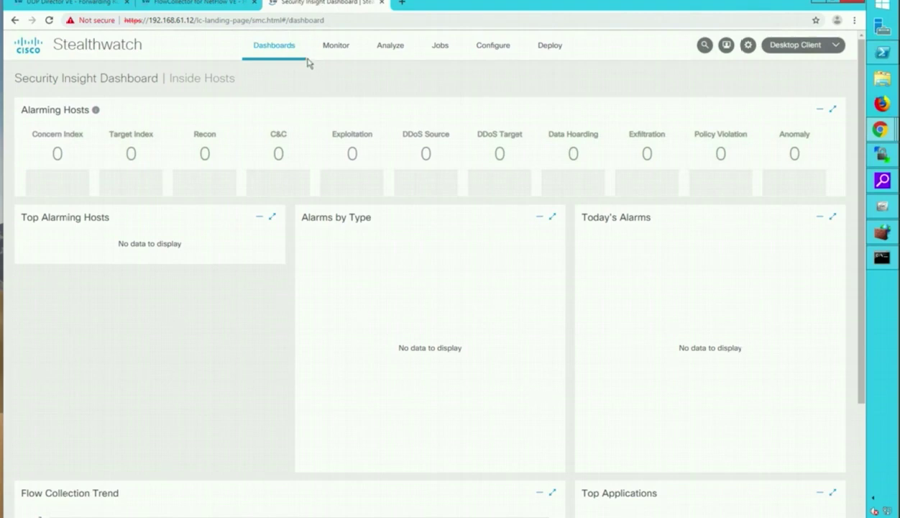
- Open Central Management from the gear menu to see the FlowCollector, SMC and UDP-D inventory
mouse_move(408, 58)
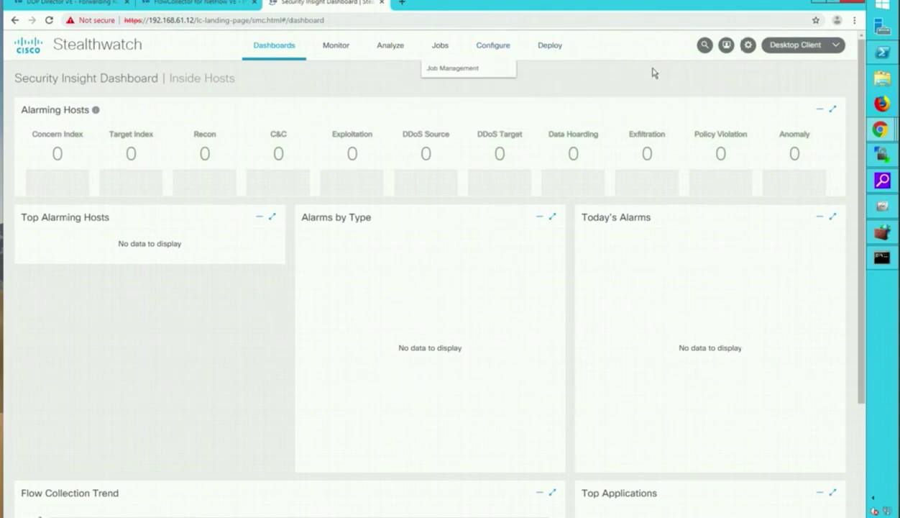
mouse_move(749, 52)
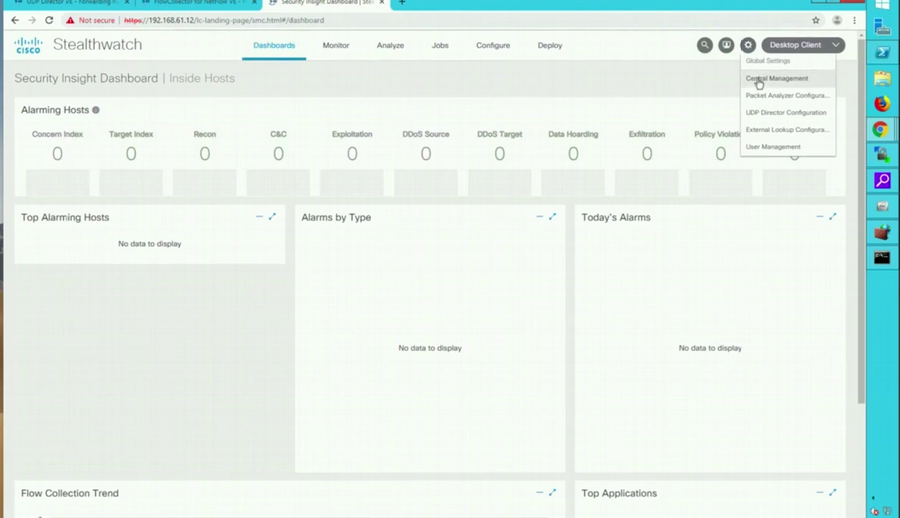
left_click(758, 80)
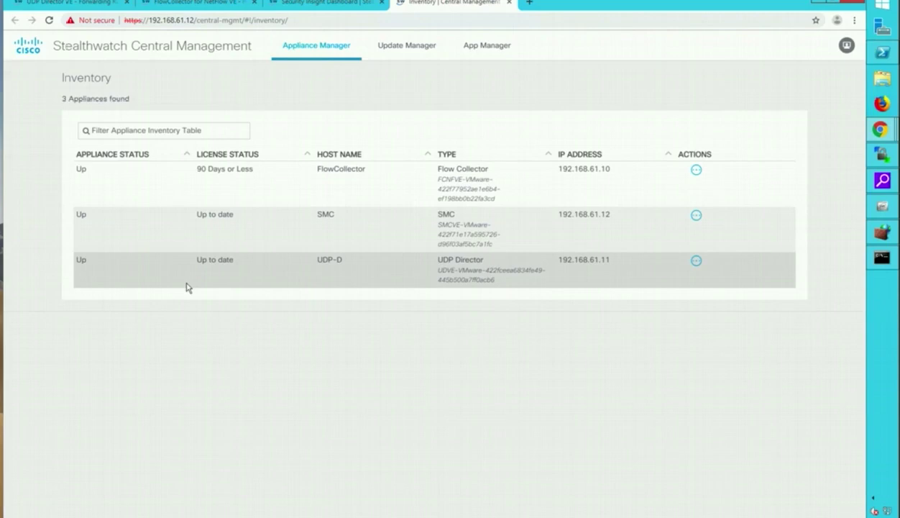
- Sort appliances by License Status and edit the Flow Collector (192.168.61.10) appliance configuration
left_click(284, 154)
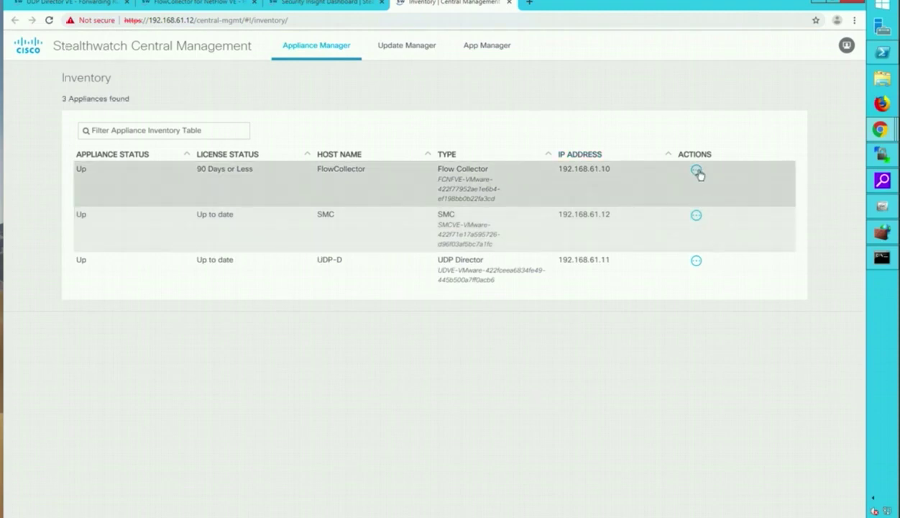
left_click(696, 174)
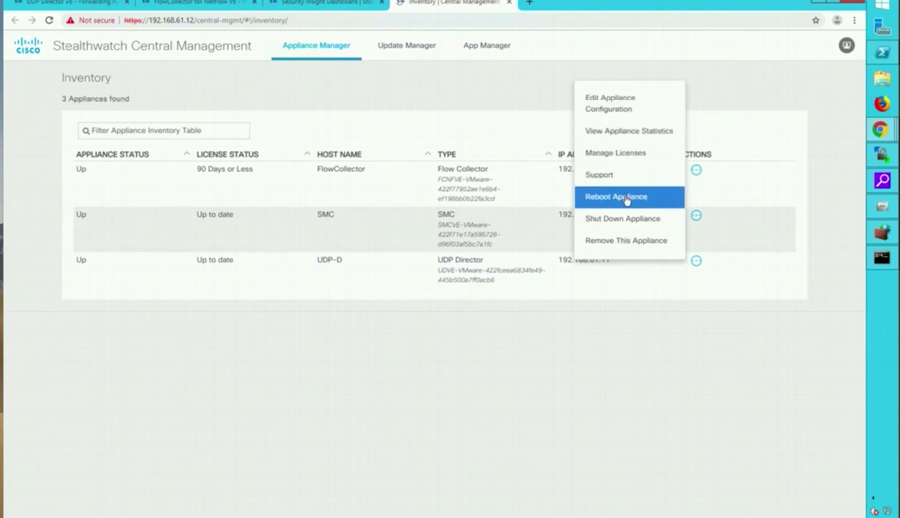
left_click(604, 106)
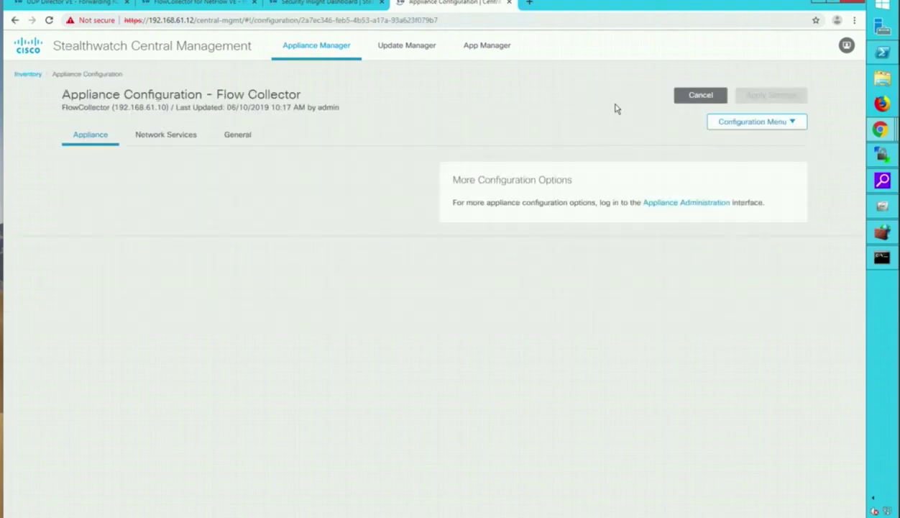
- Browse the Flow Collector configuration sections, then cancel back to the three-appliance Inventory without changes
scroll(345, 294, "down", 3)
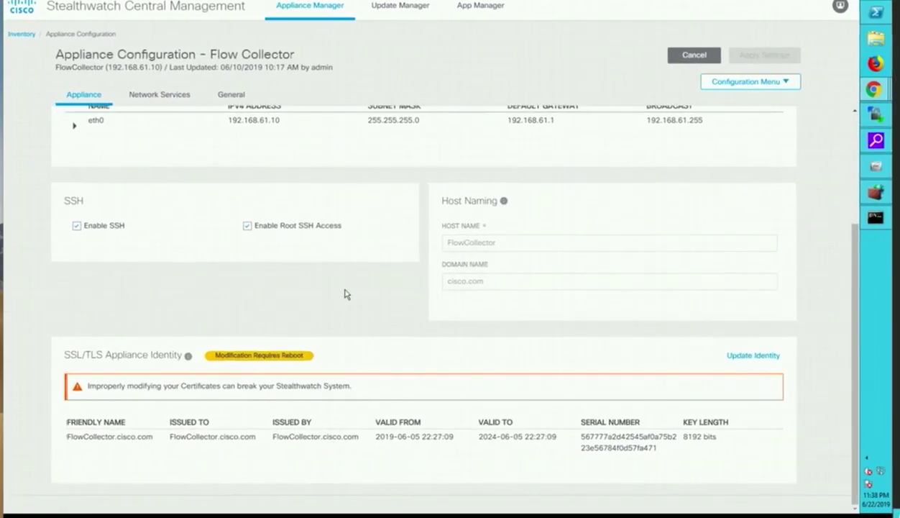
scroll(345, 294, "up", 3)
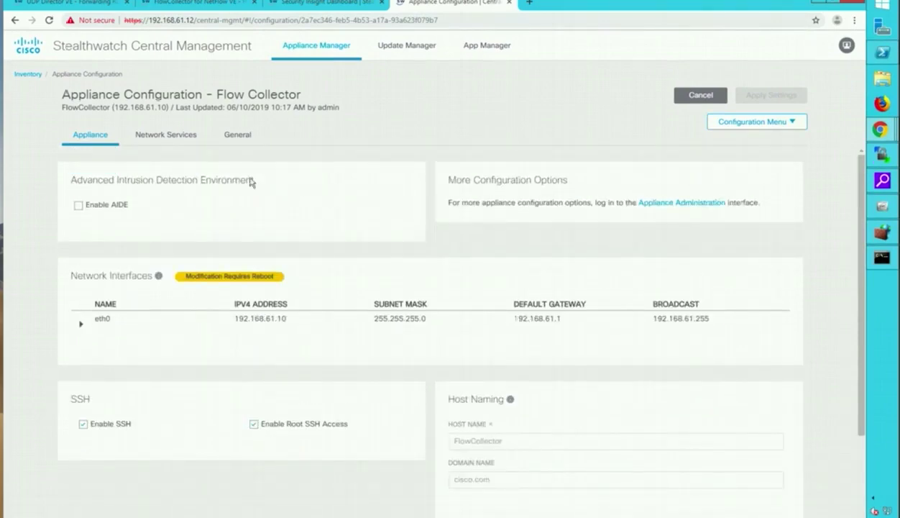
left_click(794, 123)
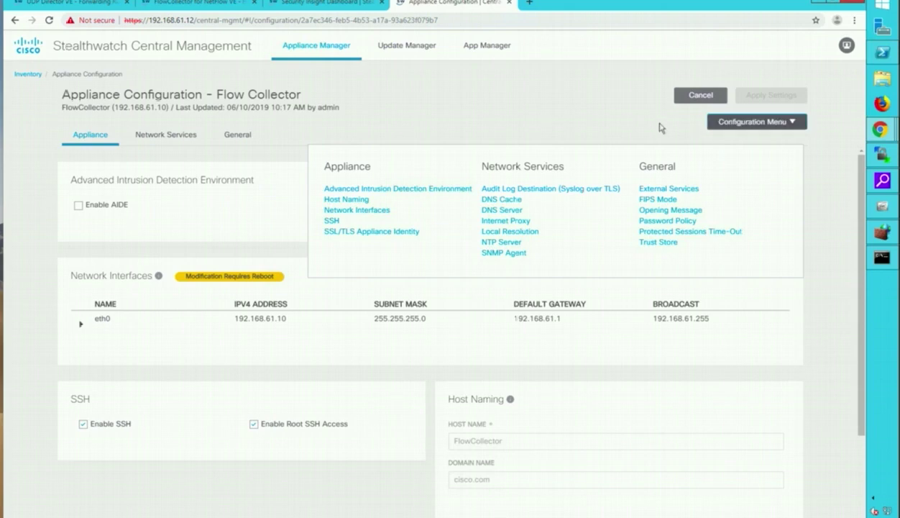
left_click(634, 119)
left_click(697, 101)
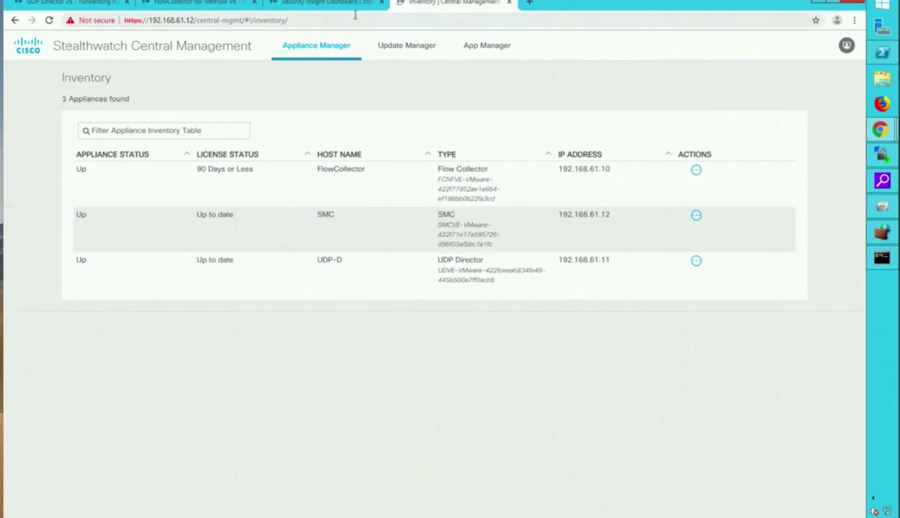
- Switch back to the Security Insight Dashboard, where every Inside Hosts alarm count is 0
left_click(330, 5)
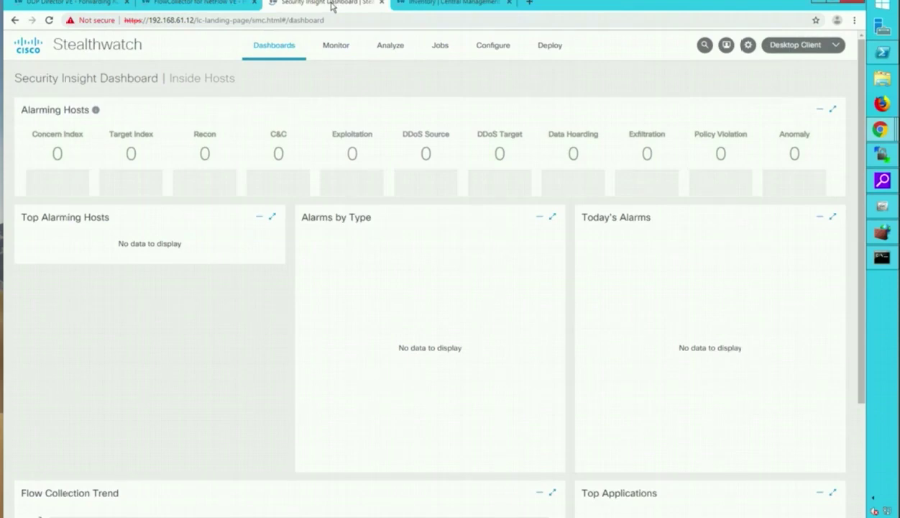
mouse_move(427, 65)
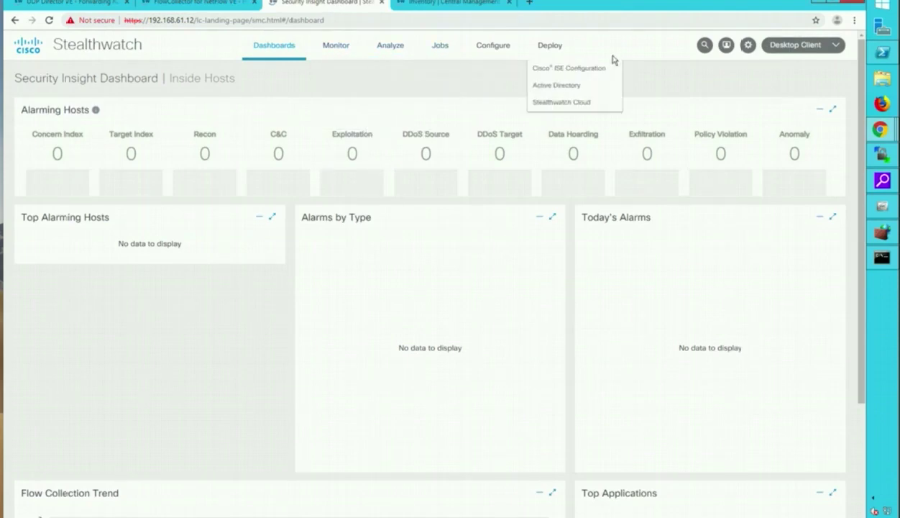
mouse_move(285, 55)
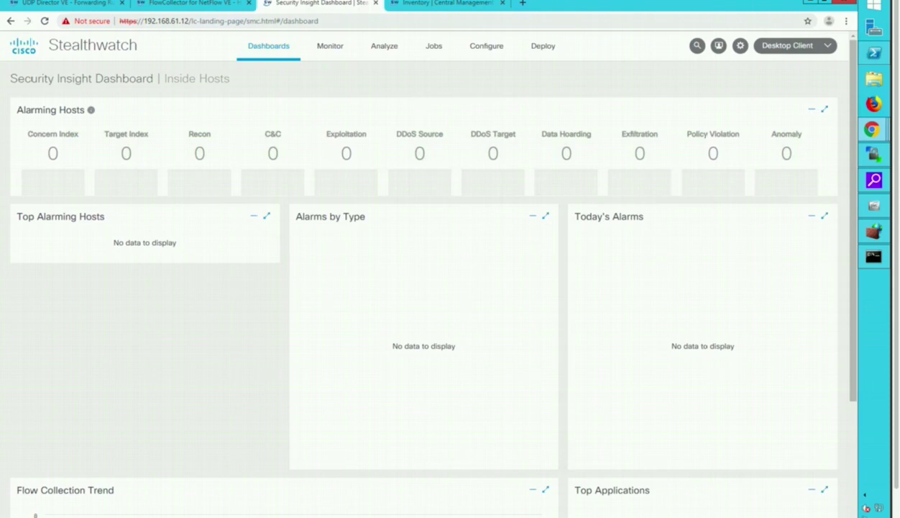
scroll(432, 305, "down", 3)
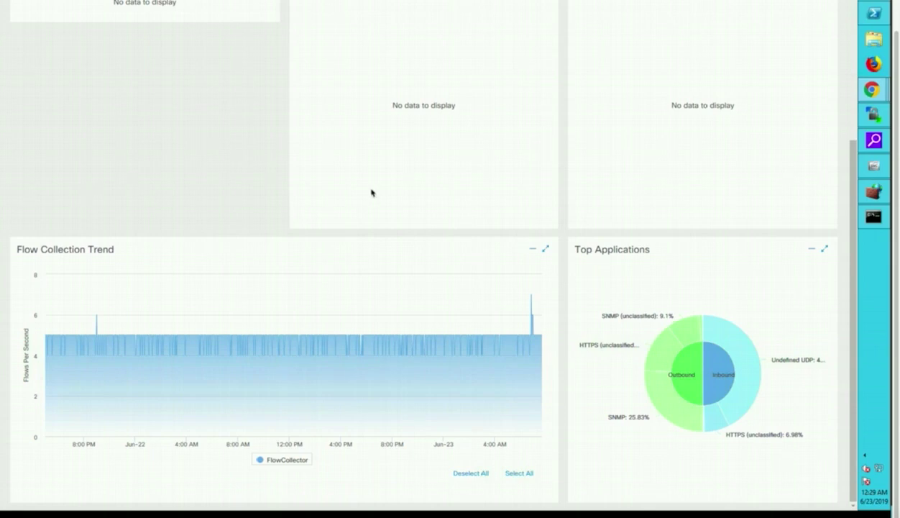
scroll(372, 193, "up", 4)
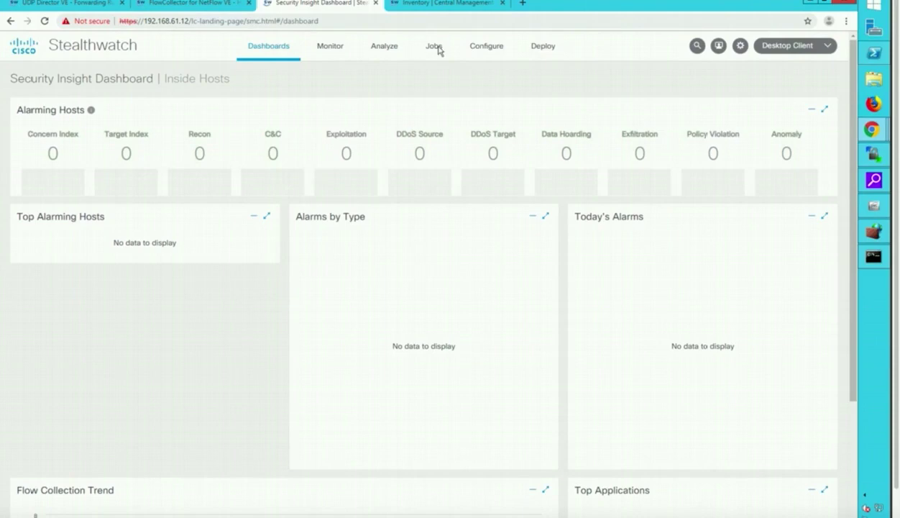
- Go to Analyze > Flow Search, defaulting to the last 5 minutes and 2,000 records
left_click(385, 49)
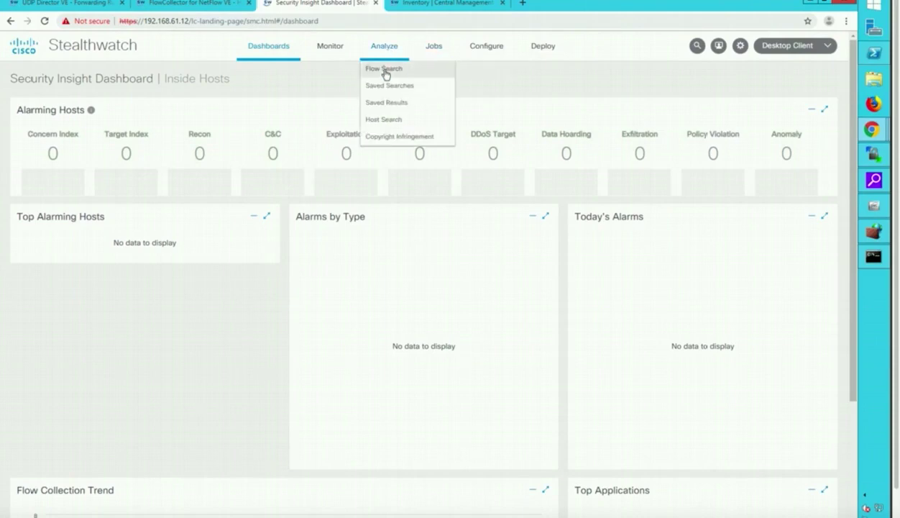
left_click(385, 71)
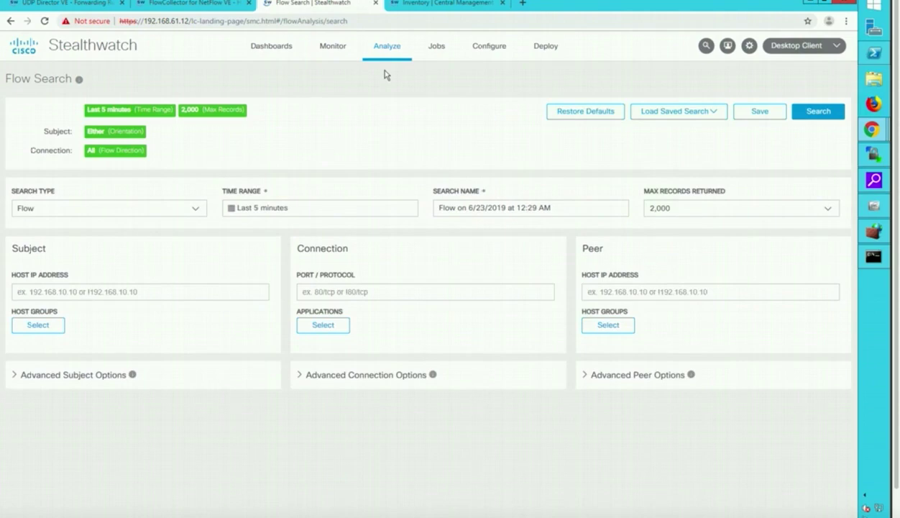
- Expand Advanced Subject Options below Subject Host IP Address to show port, user, bytes and packets filters
left_click(103, 289)
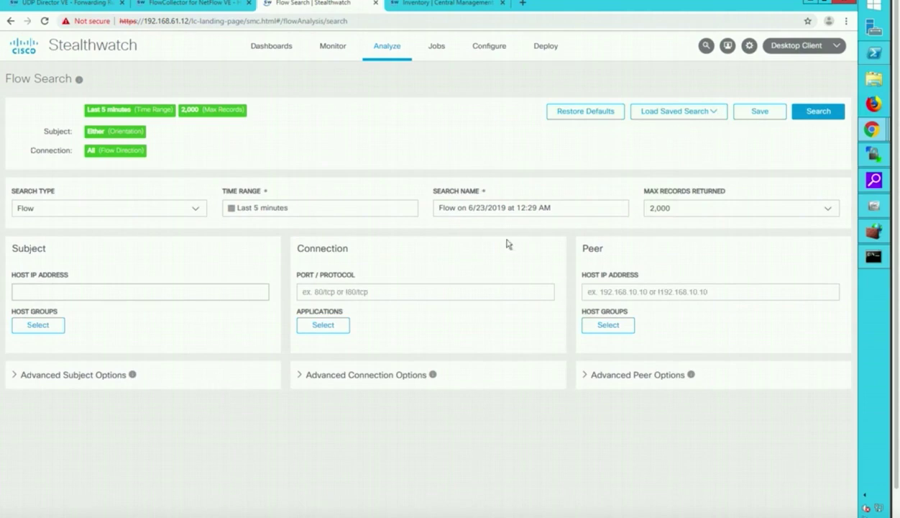
left_click(14, 377)
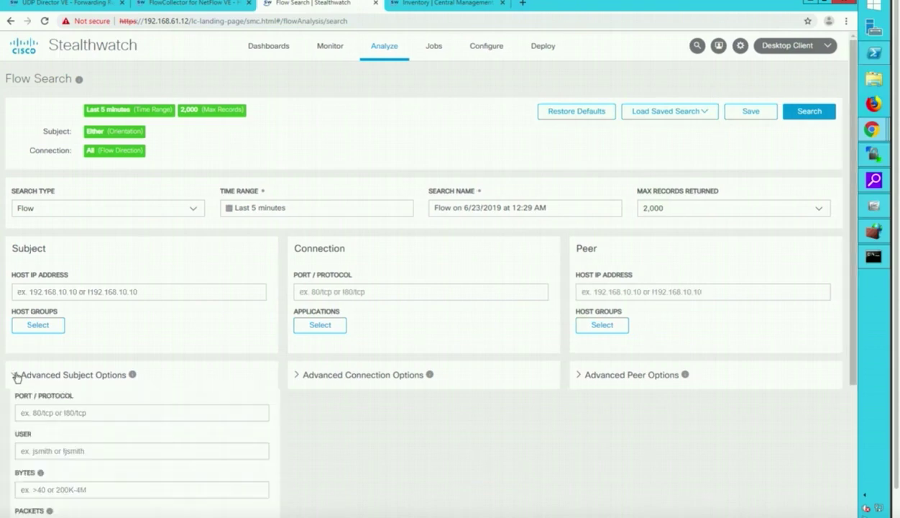
scroll(183, 418, "down", 4)
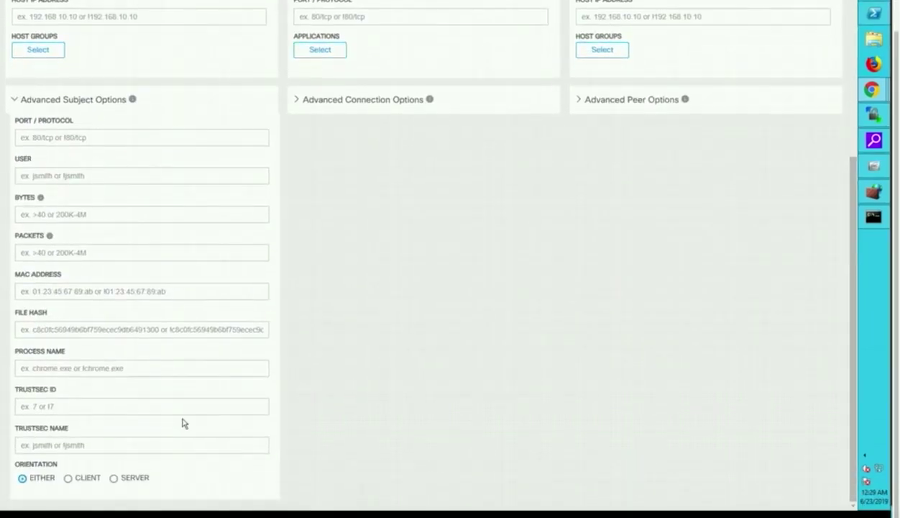
scroll(183, 422, "up", 4)
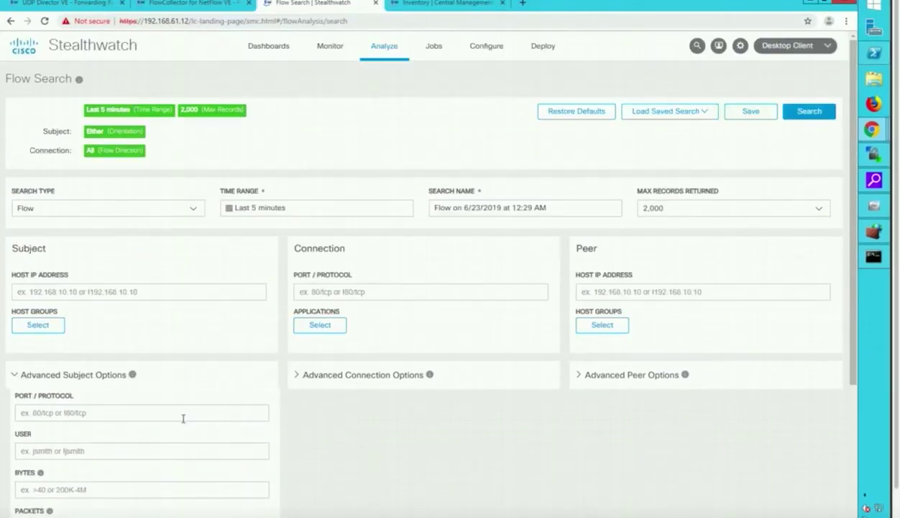
- Load the saved search vlan30, filling subject host 192.168.30.254 with orientation Either
left_click(707, 115)
left_click(681, 137)
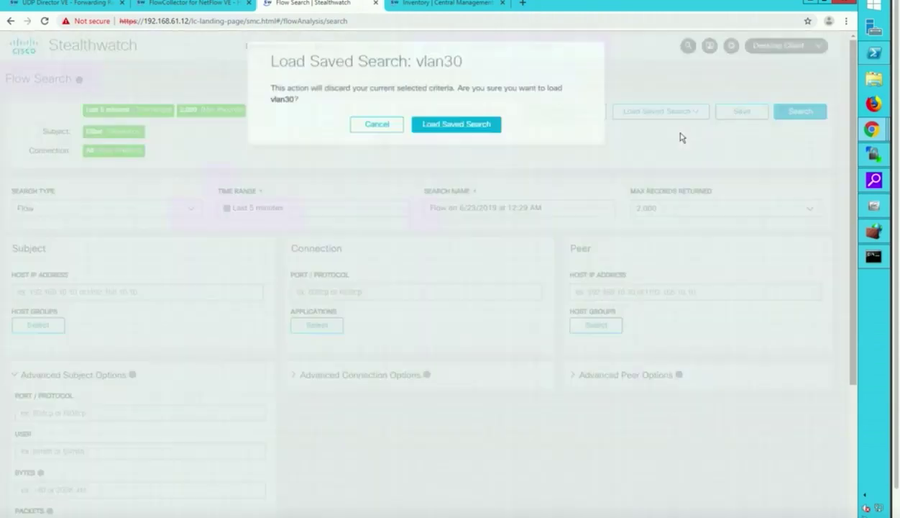
left_click(475, 130)
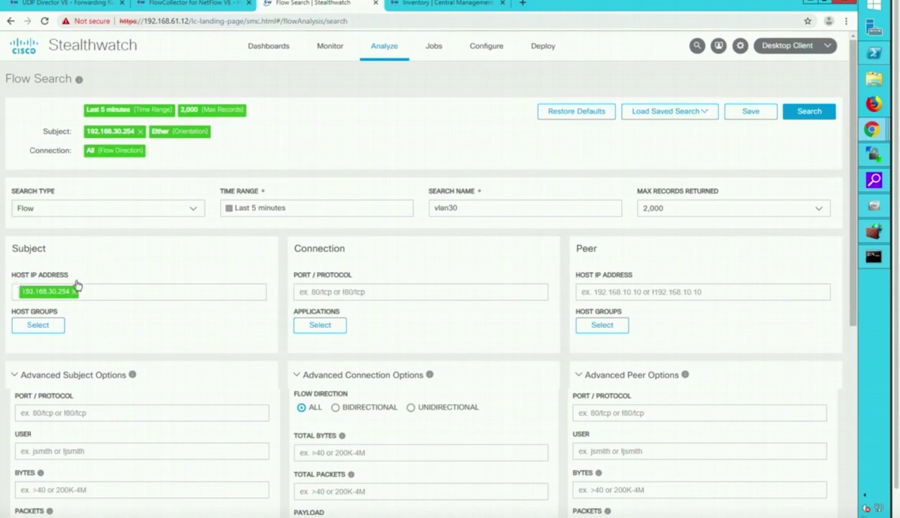
- Run the vlan30 search, returning one flow to 192.168.61.193, then bring up the SMC desktop client
left_click(818, 121)
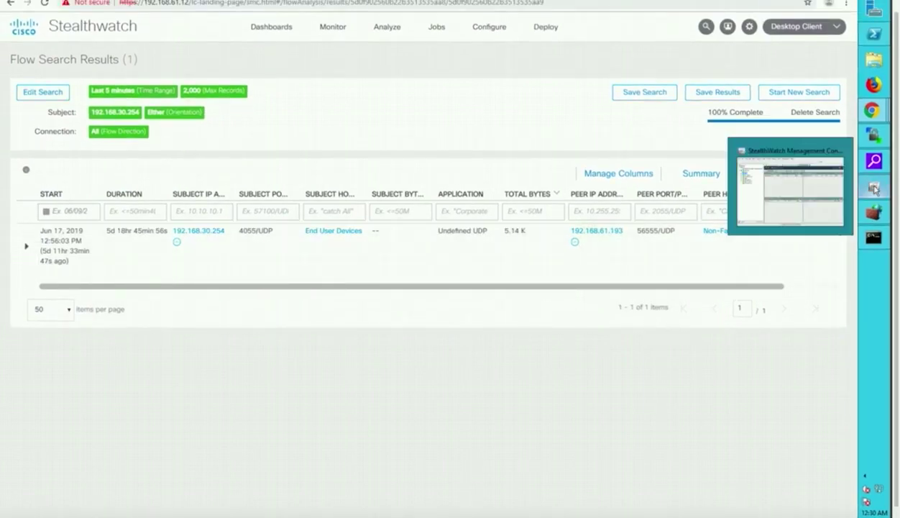
left_click(874, 188)
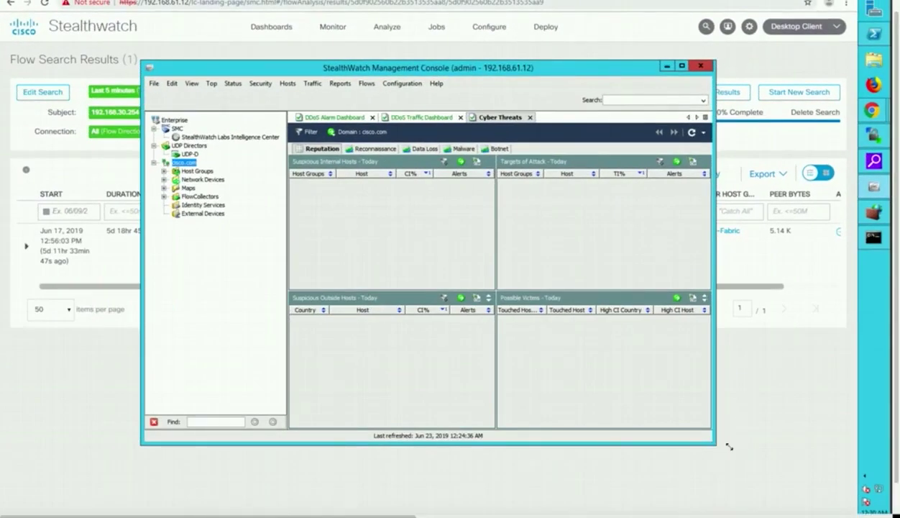
- Resize the Management Console window from both corners so it covers most of the screen
left_click_drag(729, 447, 825, 478)
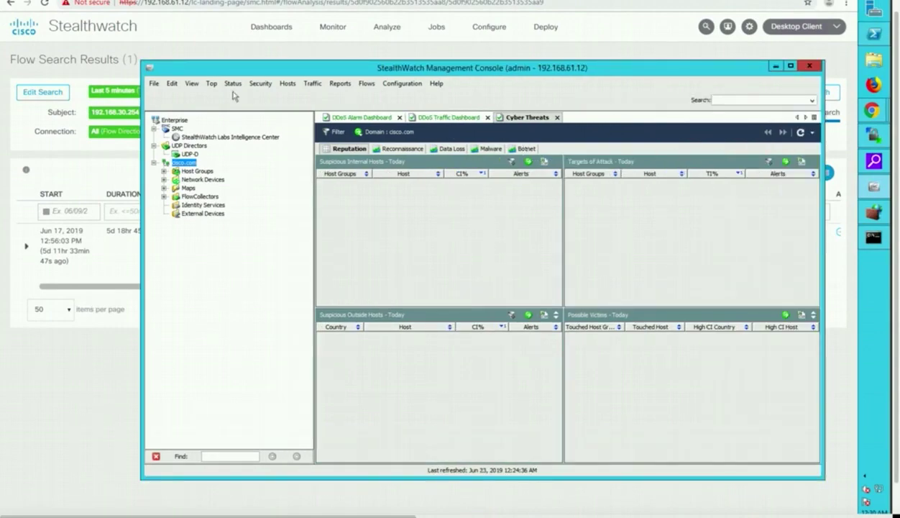
left_click_drag(141, 61, 4, 10)
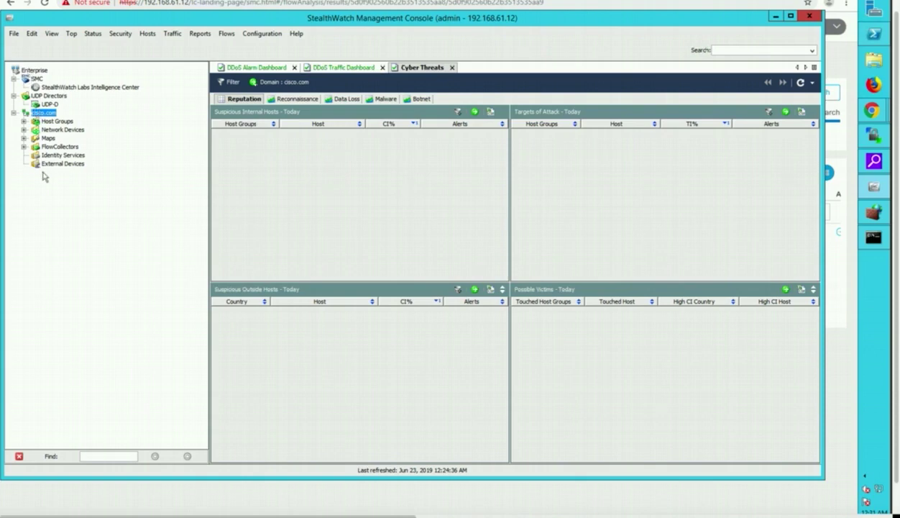
- Select the Enterprise, SMC, UDP Directors and cisco.com nodes in the tree
left_click(44, 71)
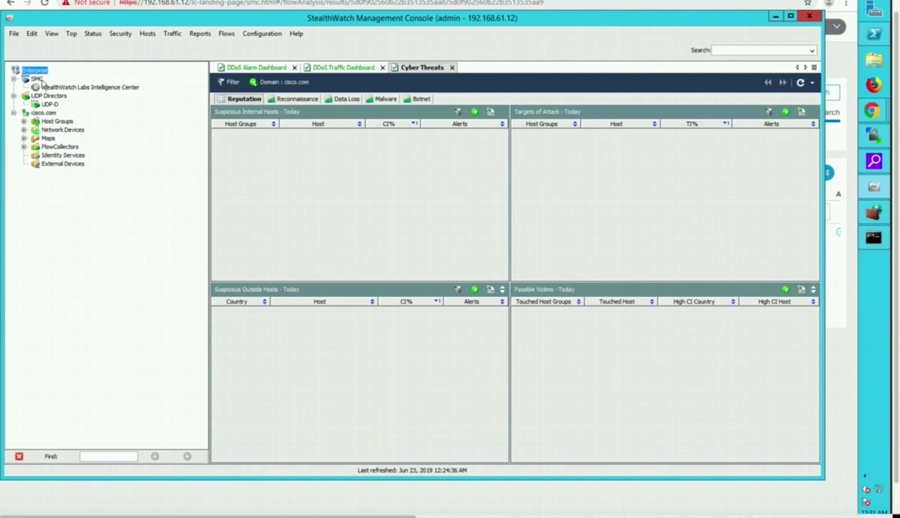
left_click(41, 79)
left_click(51, 96)
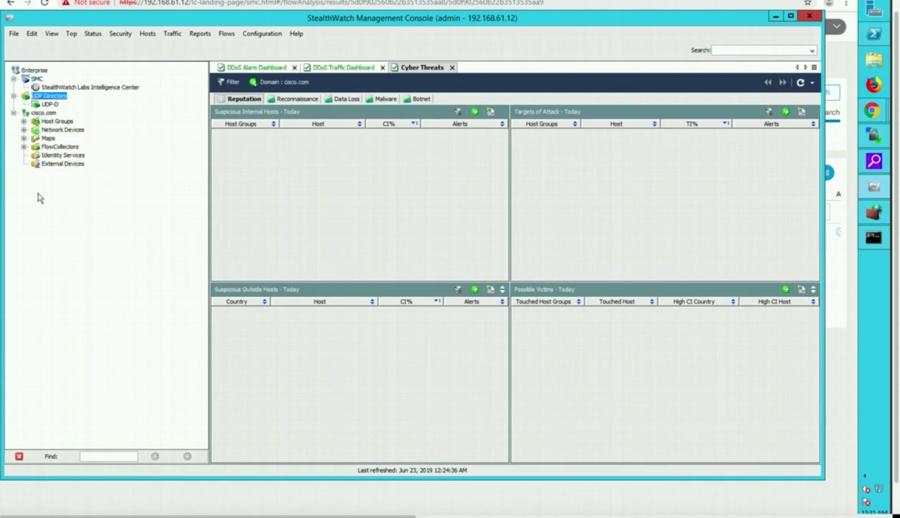
left_click(42, 114)
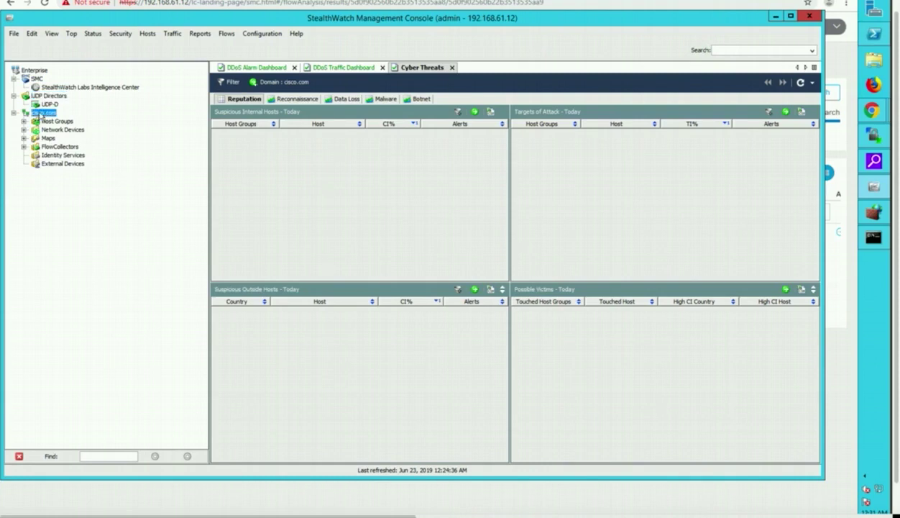
- Expand Network Devices, FlowCollectors, FlowCollector and Exporters to reveal the four exporters
left_click(24, 129)
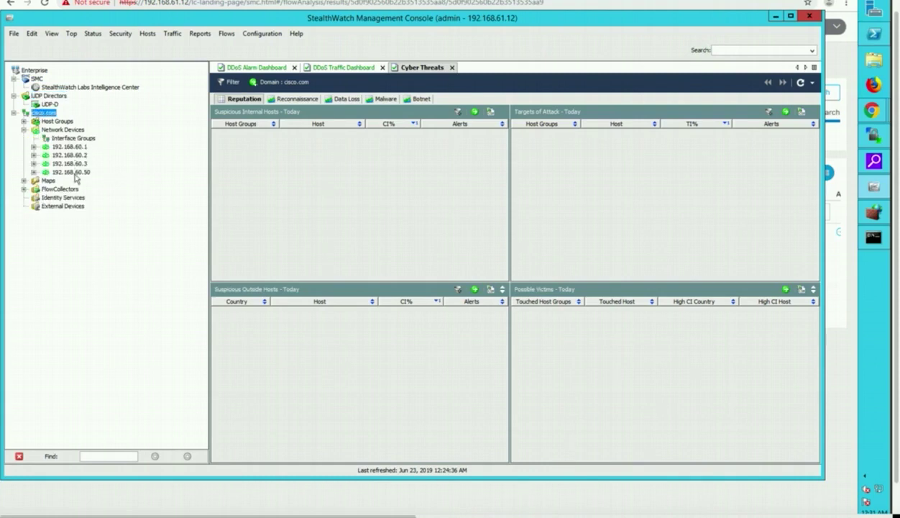
left_click(24, 190)
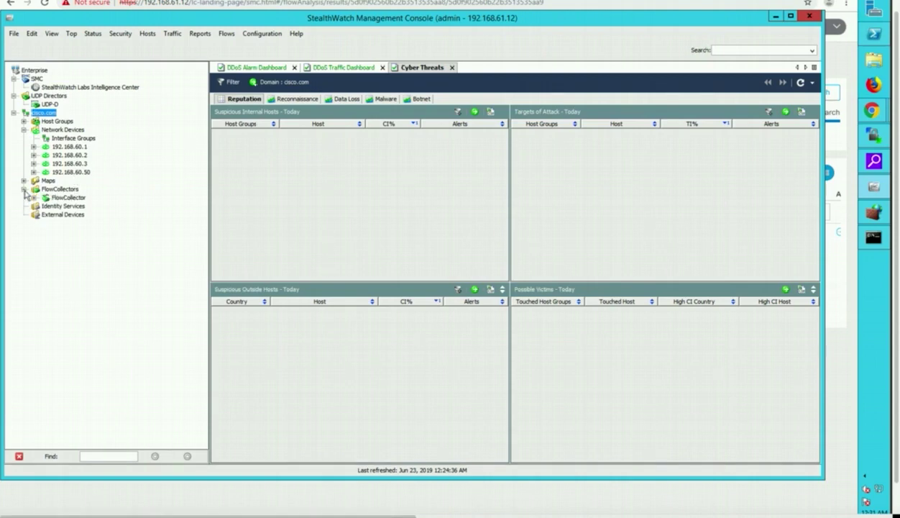
left_click(33, 197)
left_click(44, 206)
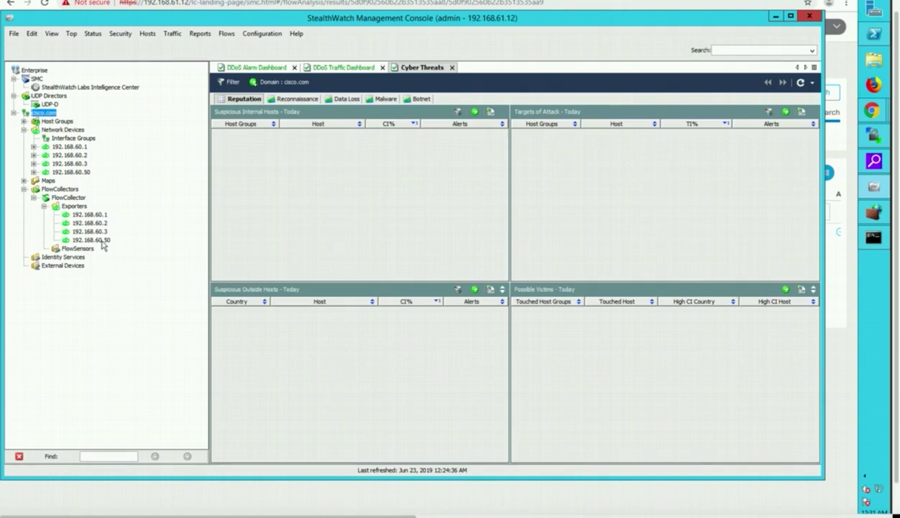
- Select Identity Services and External Devices, then exporter 192.168.60.1
mouse_move(103, 220)
left_click(61, 258)
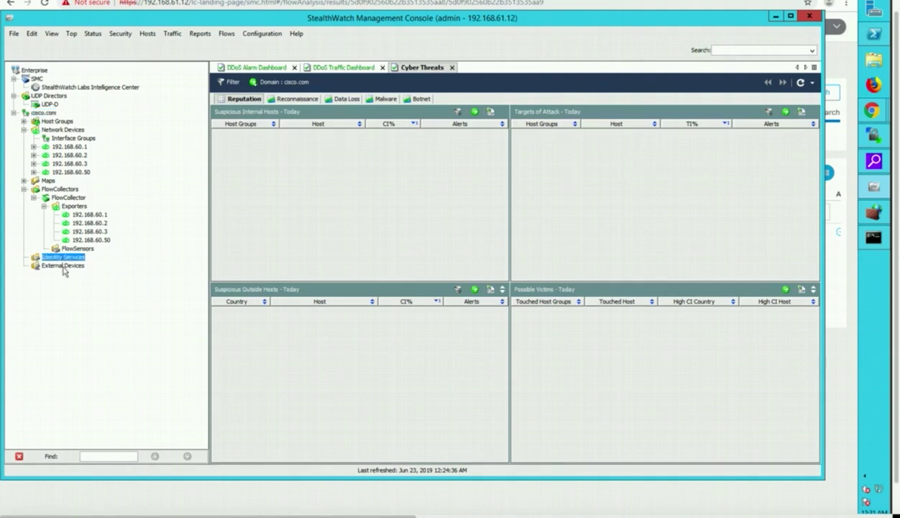
left_click(63, 266)
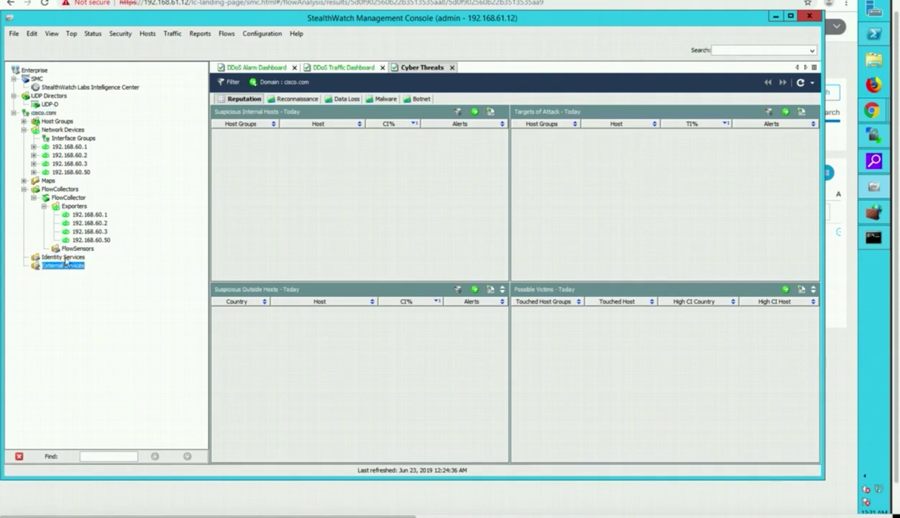
left_click(64, 258)
left_click(66, 265)
left_click(89, 215)
- Open a Flow Table for exporter 192.168.60.1 through its Flows menu, listing 10 flows
right_click(90, 215)
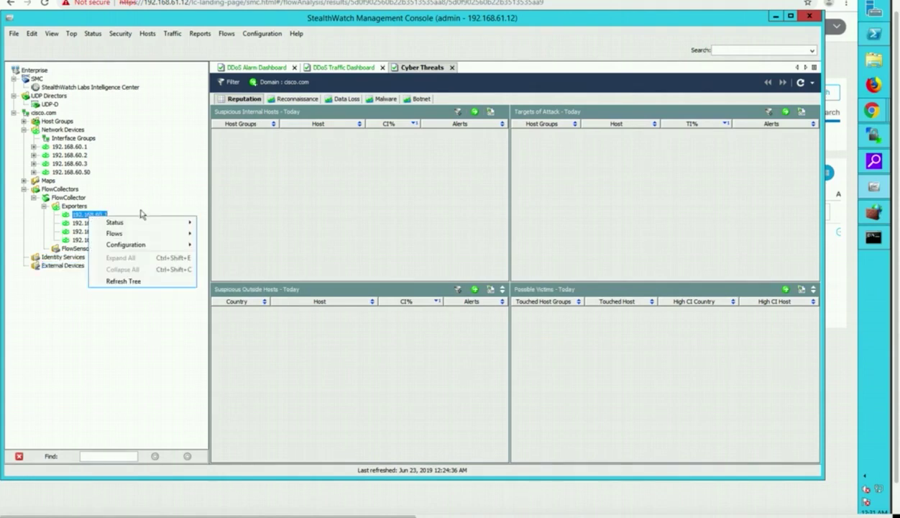
mouse_move(140, 226)
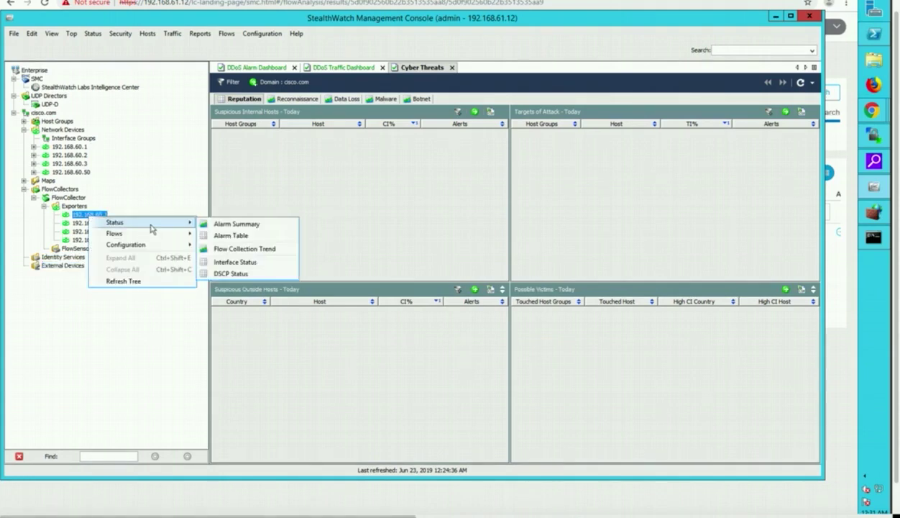
mouse_move(188, 236)
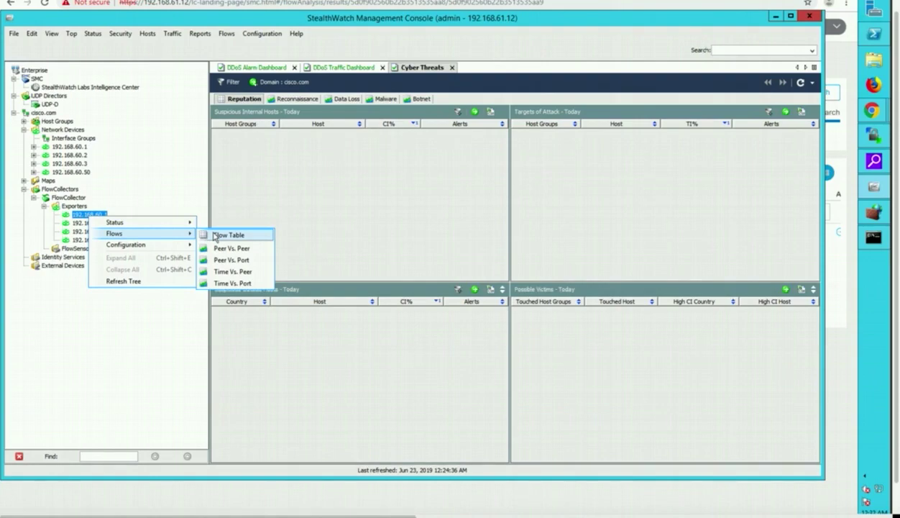
left_click(214, 235)
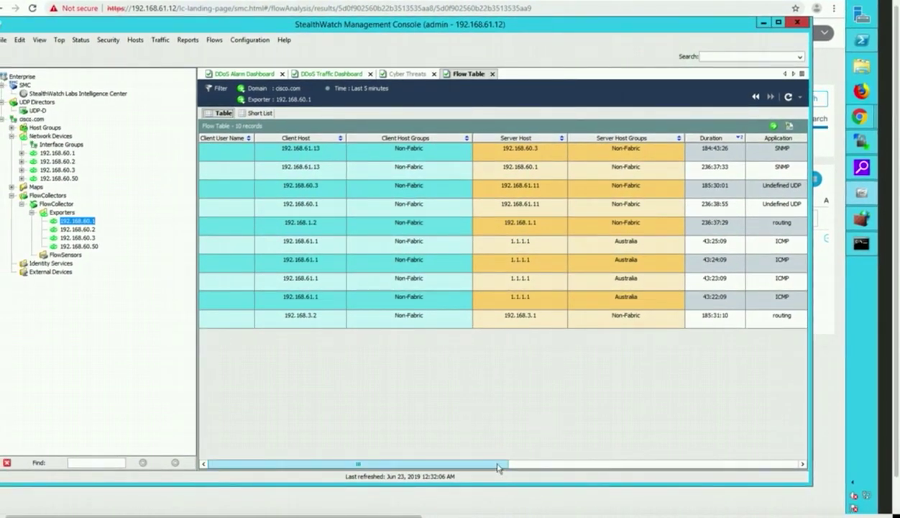
scroll(518, 454, "right", 1)
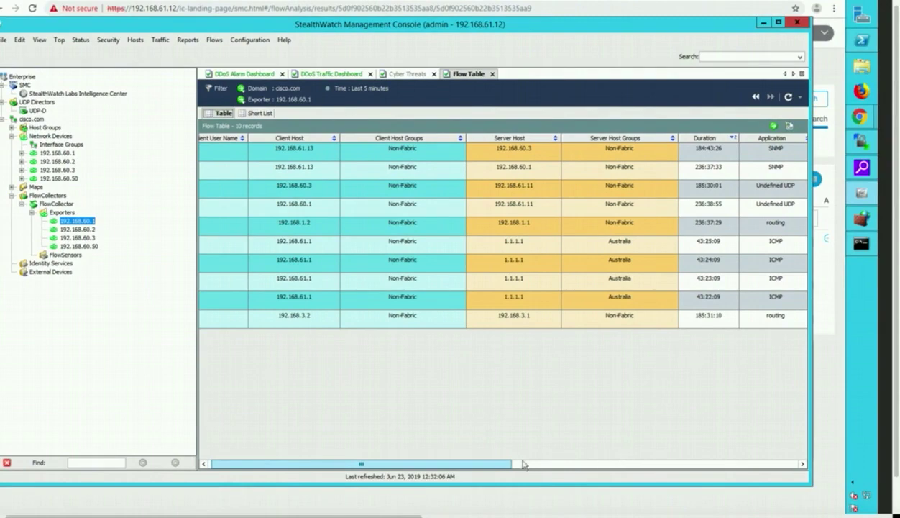
scroll(514, 456, "right", 1)
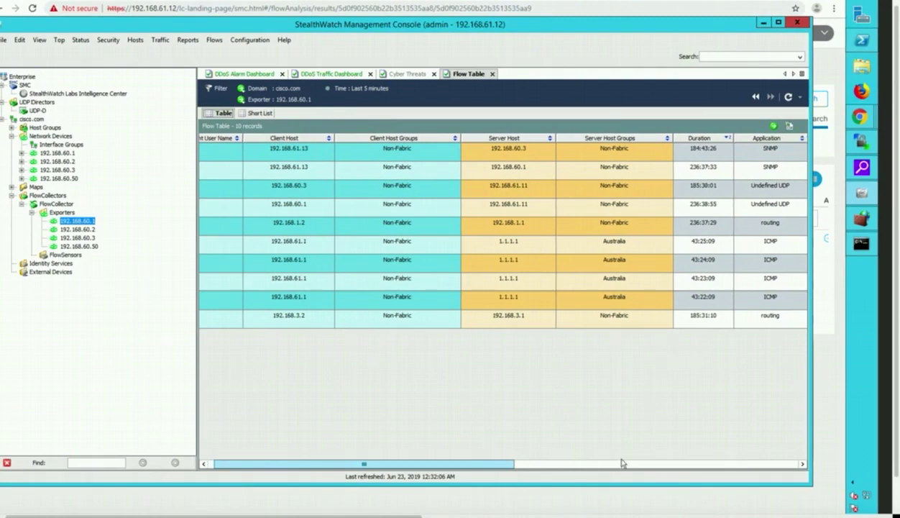
scroll(629, 468, "right", 3)
scroll(656, 469, "right", 10)
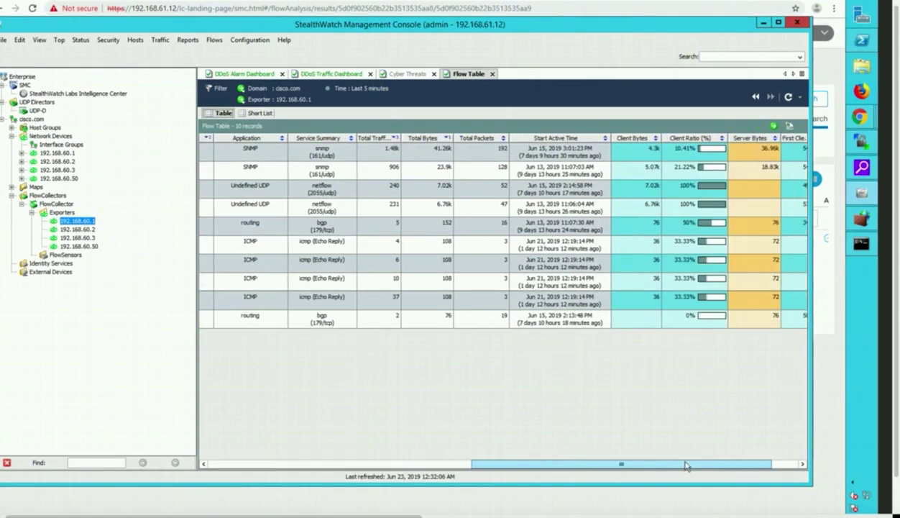
scroll(690, 468, "right", 2)
scroll(704, 468, "right", 1)
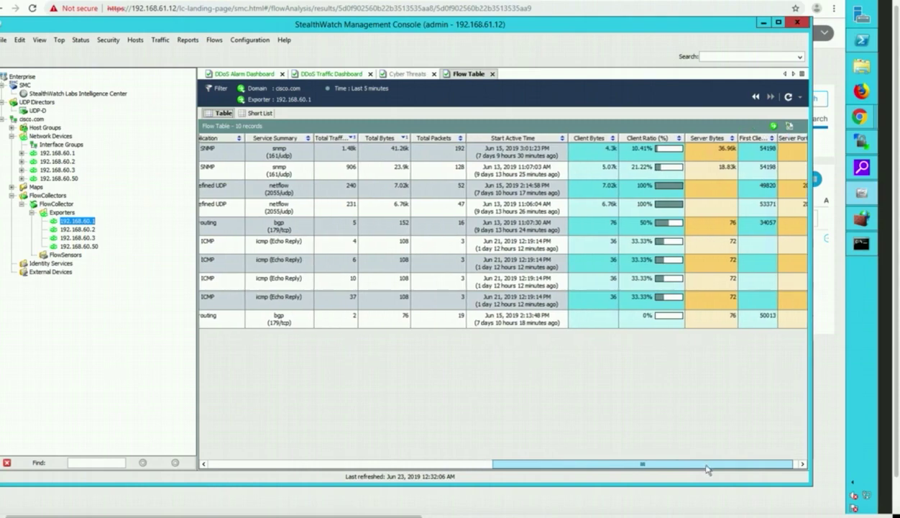
scroll(711, 464, "right", 1)
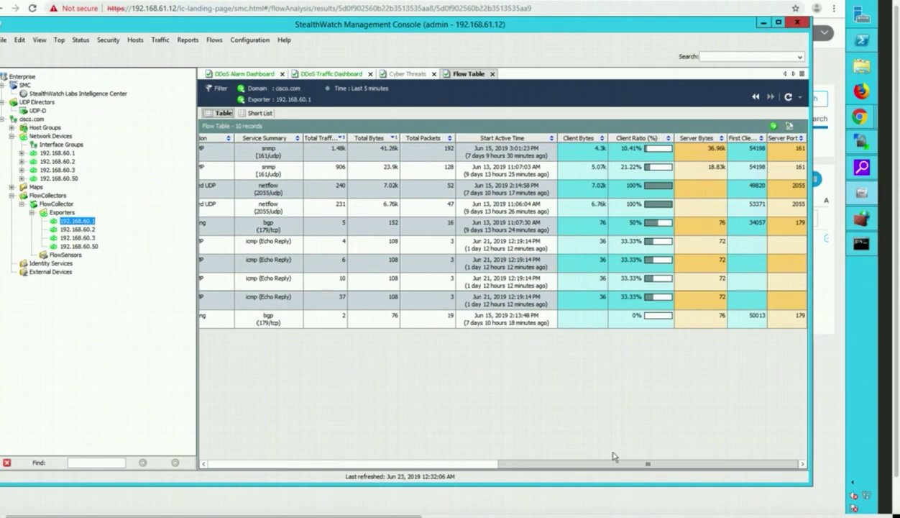
left_click_drag(611, 465, 180, 410)
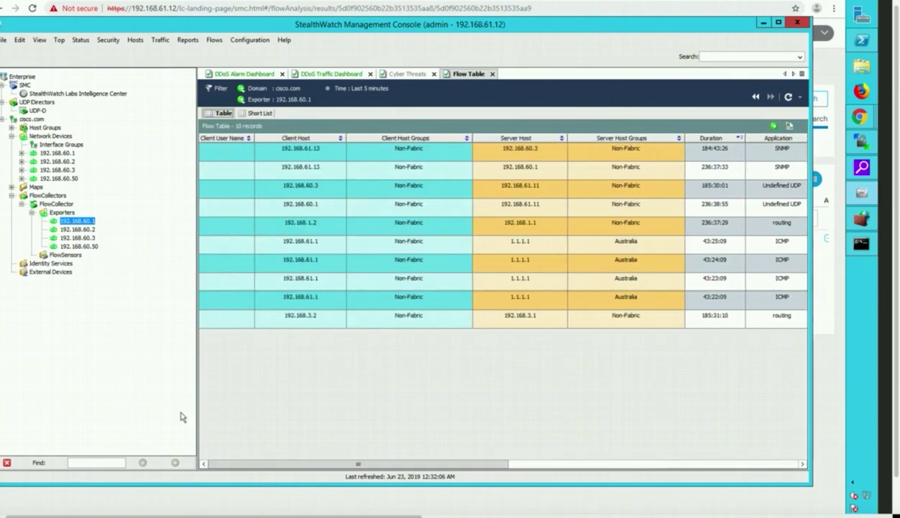
- Open a Flow Table for the whole Exporters group, showing 26 records from FlowCollector 192.168.61.10
left_click(65, 214)
right_click(65, 213)
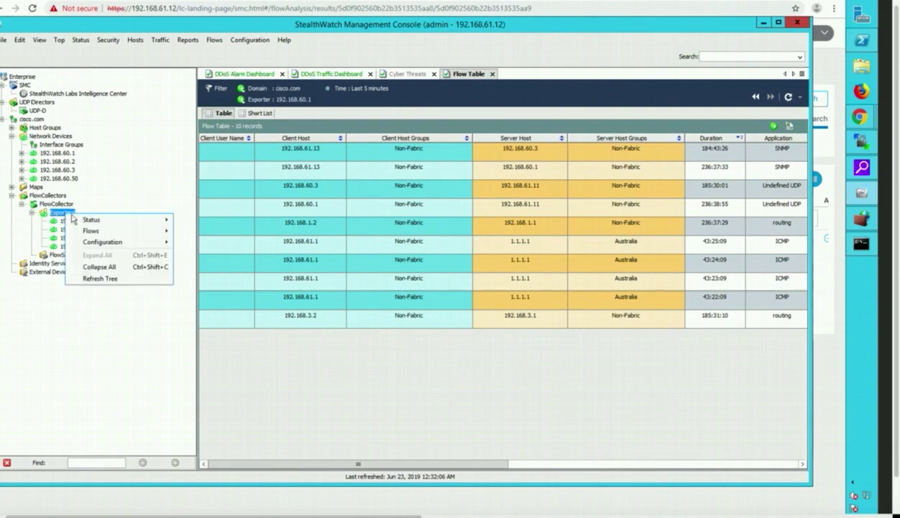
mouse_move(119, 233)
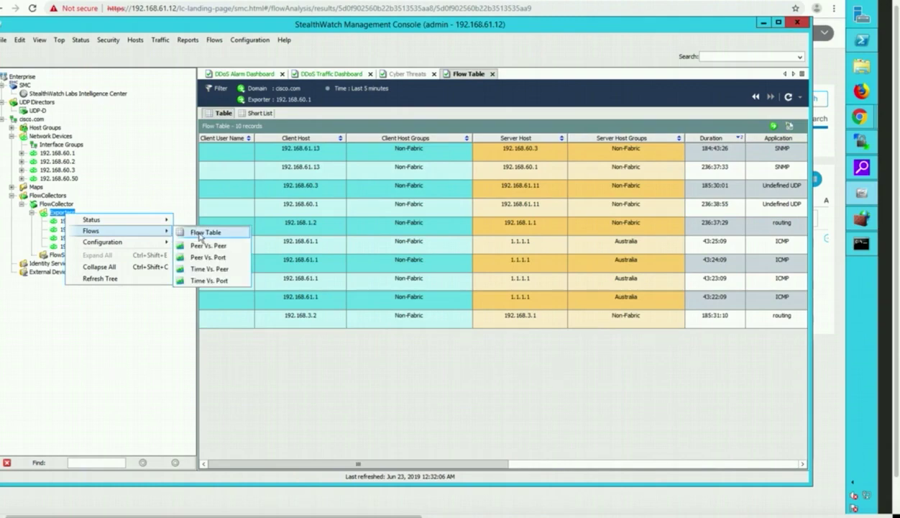
left_click(204, 233)
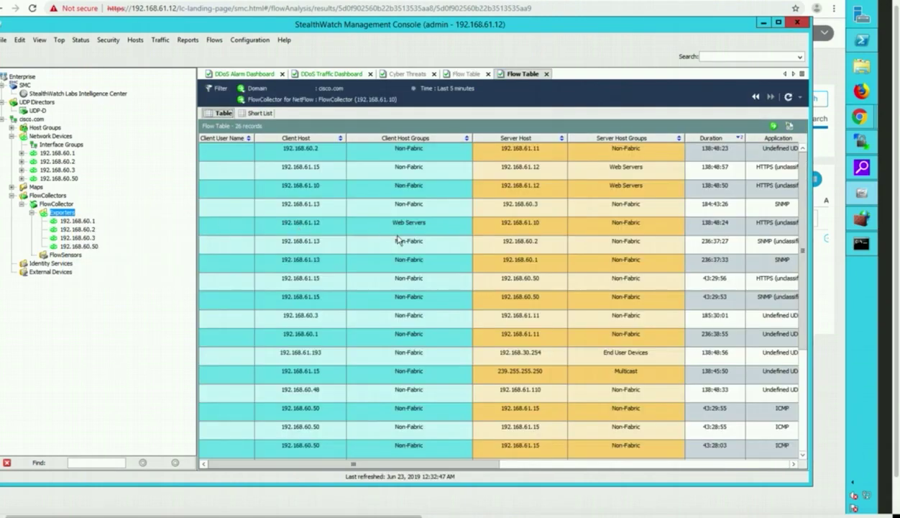
scroll(397, 239, "down", 1)
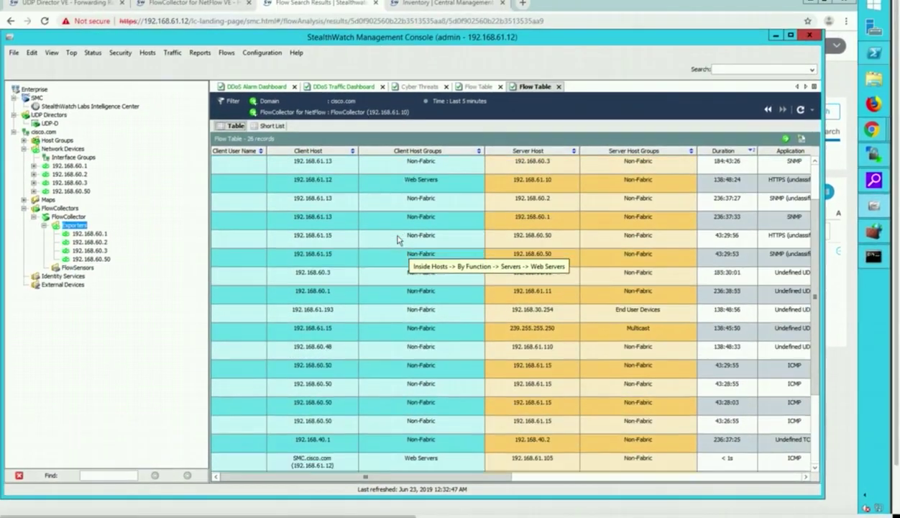
scroll(398, 239, "up", 1)
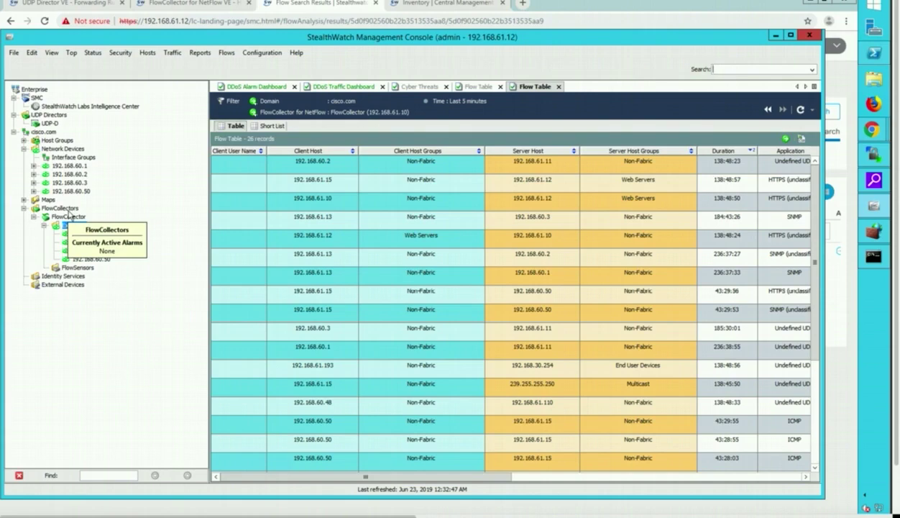
left_click(66, 157)
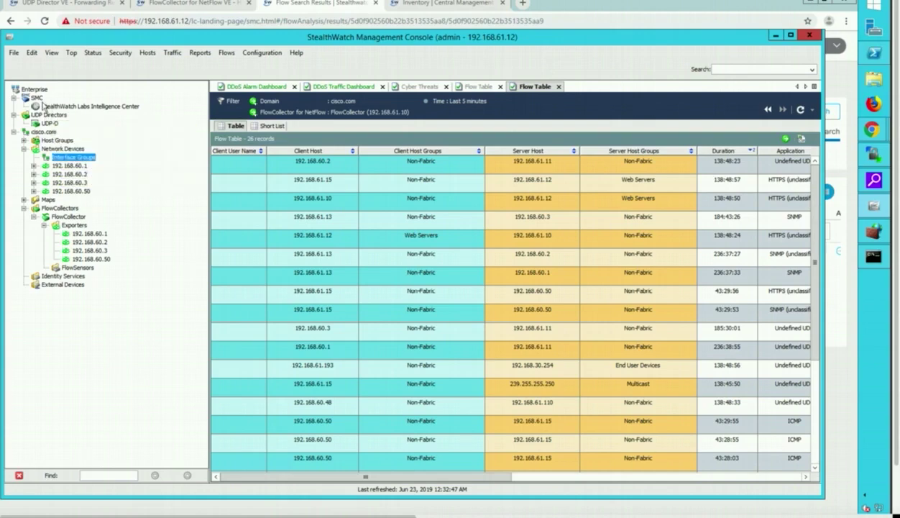
left_click(51, 133)
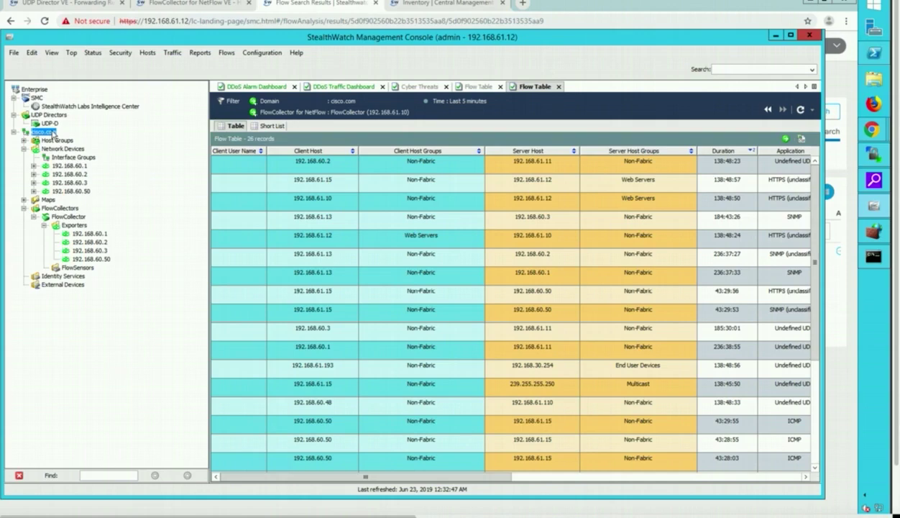
- Open the Traffic Dashboard for the cisco.com domain from its Status > Dashboards menu
right_click(52, 134)
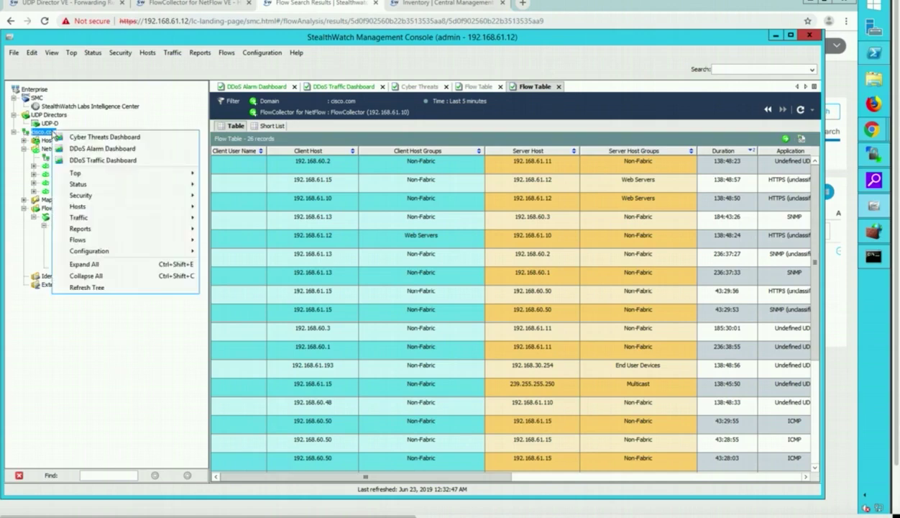
mouse_move(80, 184)
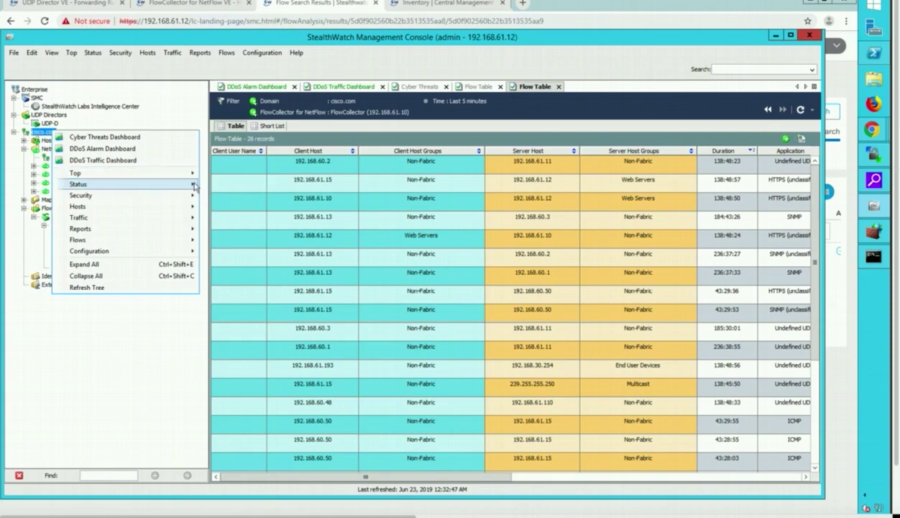
mouse_move(245, 184)
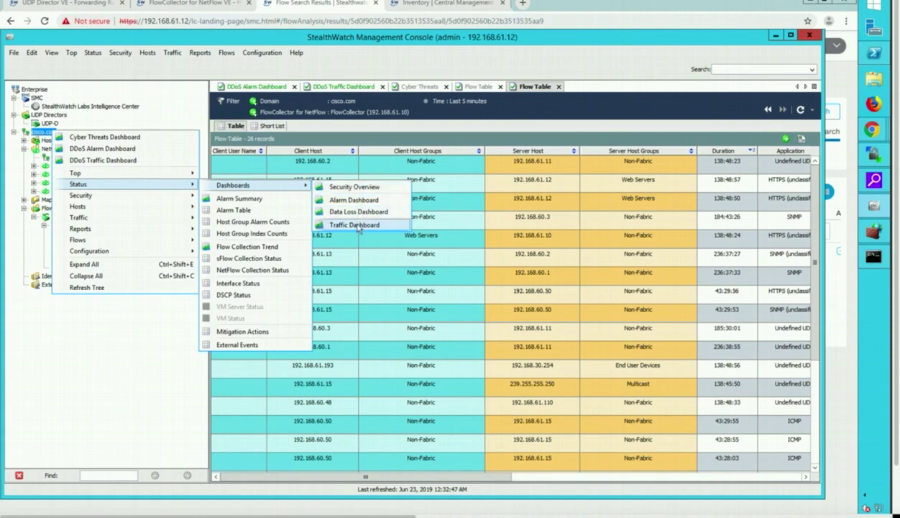
left_click(355, 225)
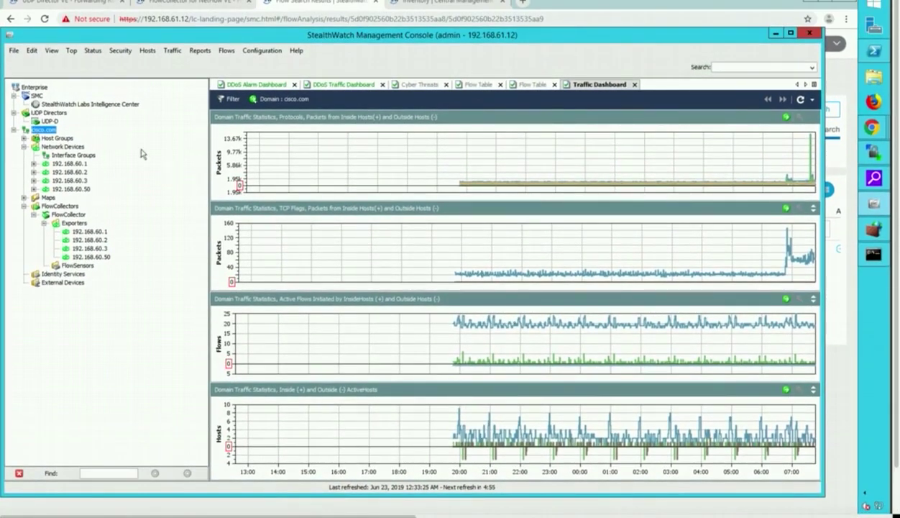
left_click(71, 51)
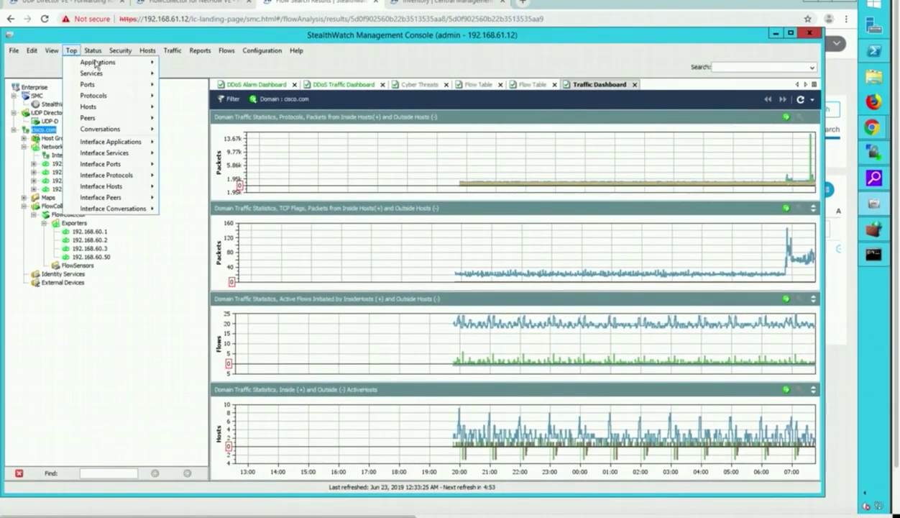
mouse_move(93, 51)
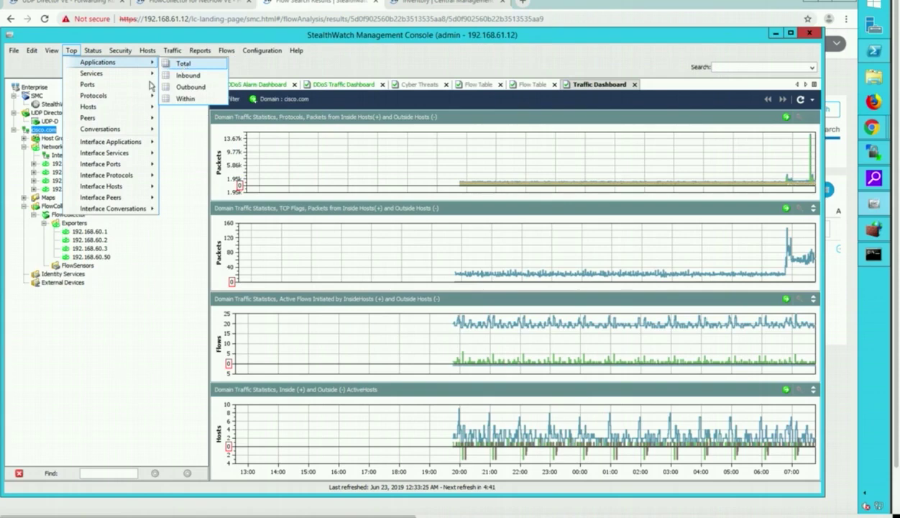
mouse_move(120, 97)
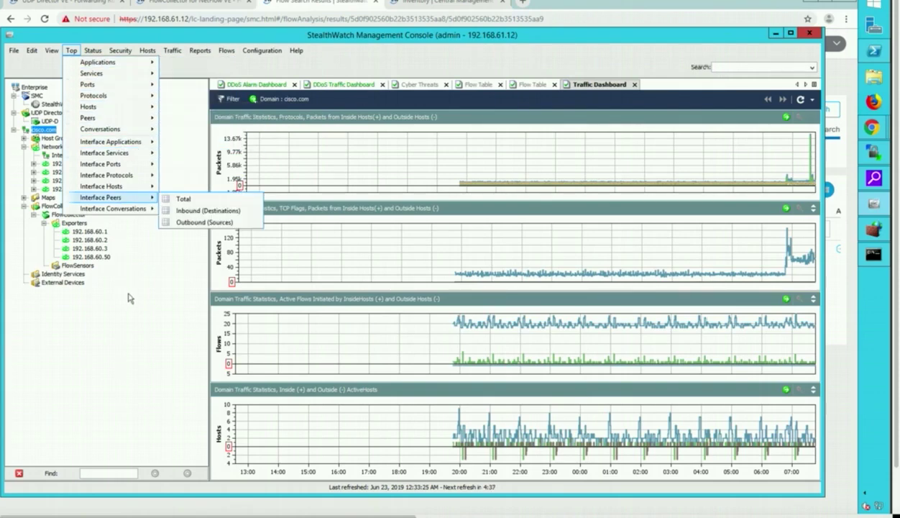
mouse_move(132, 175)
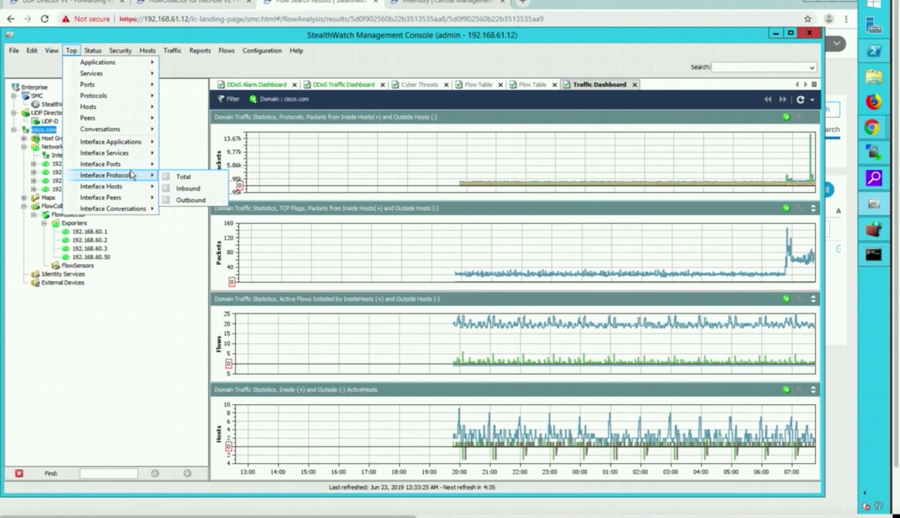
left_click(132, 299)
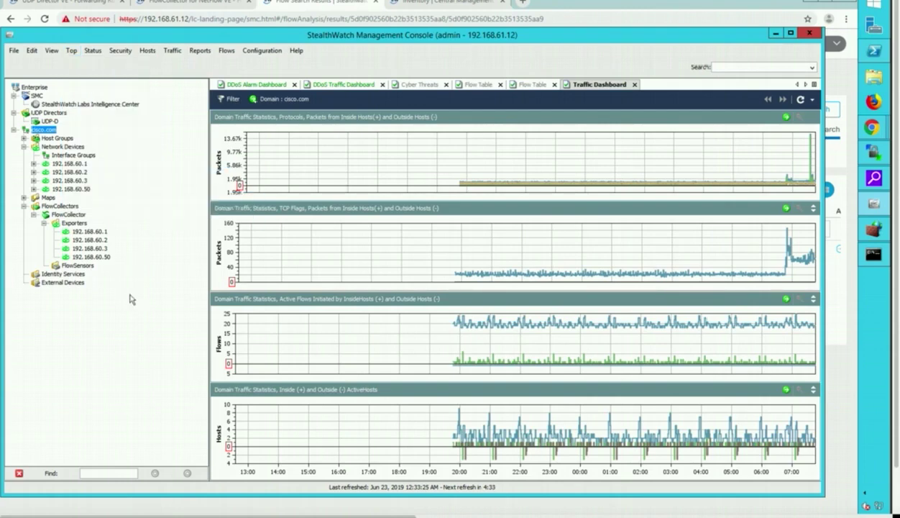